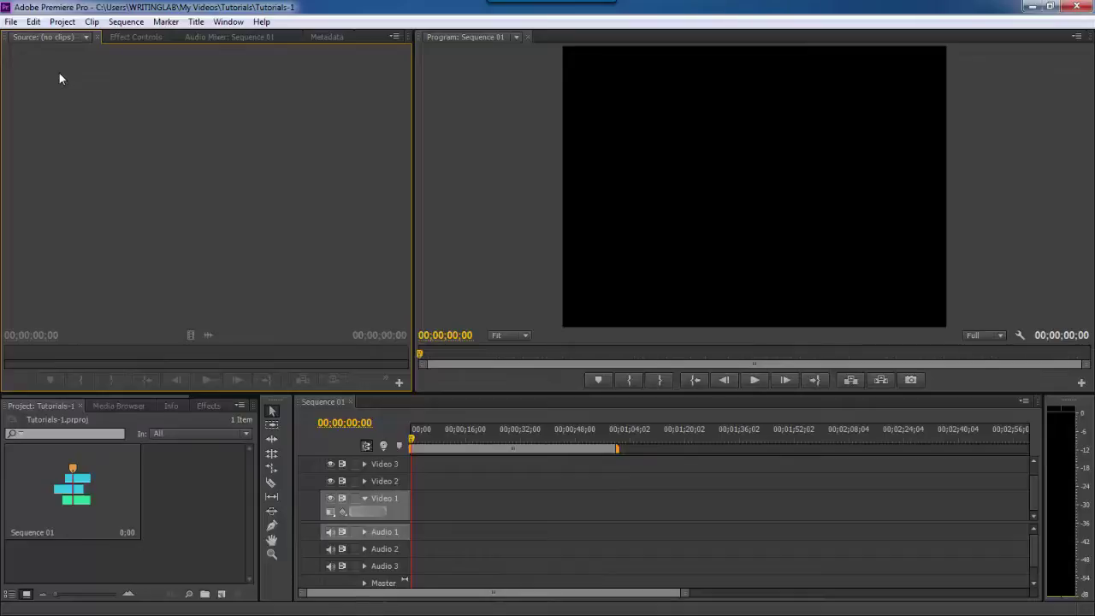
Look through the Effect Controls, Audio Mixer and Metadata views, and return to the Source monitor
click(123, 39)
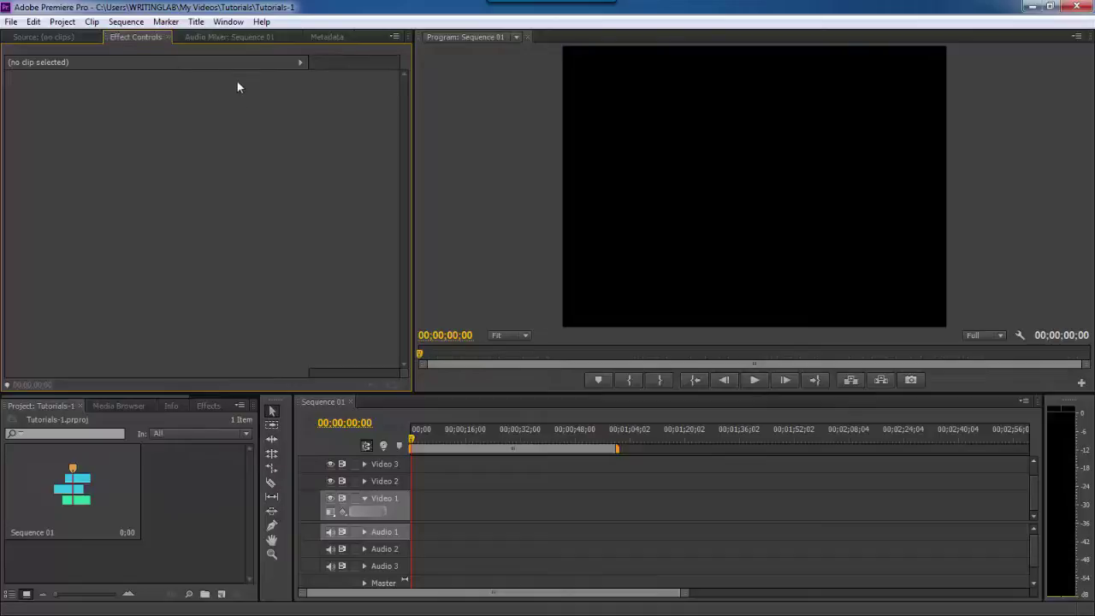
click(234, 37)
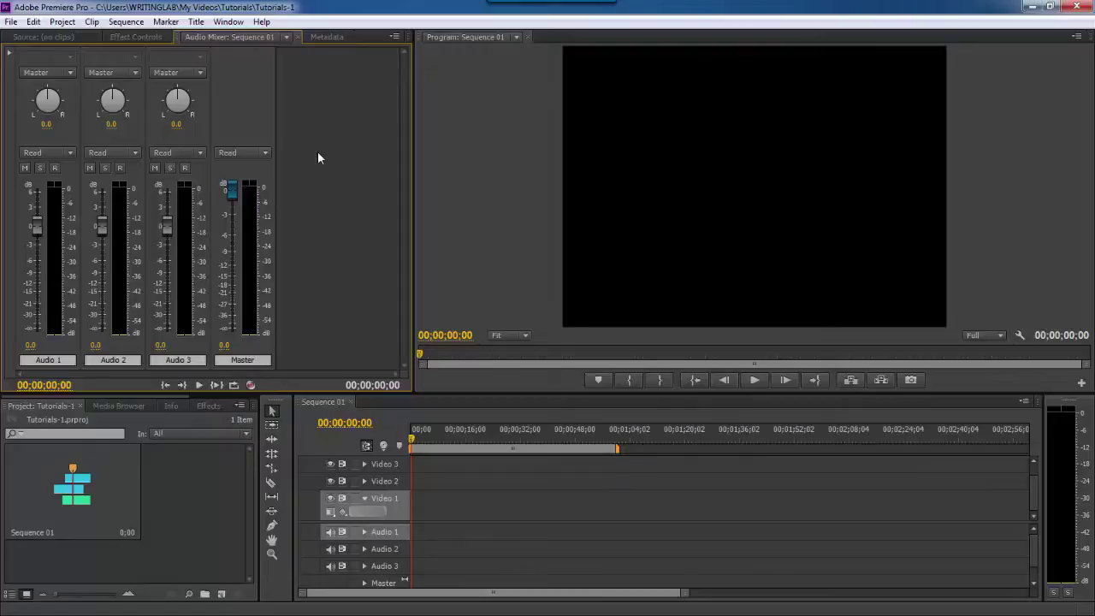
click(335, 39)
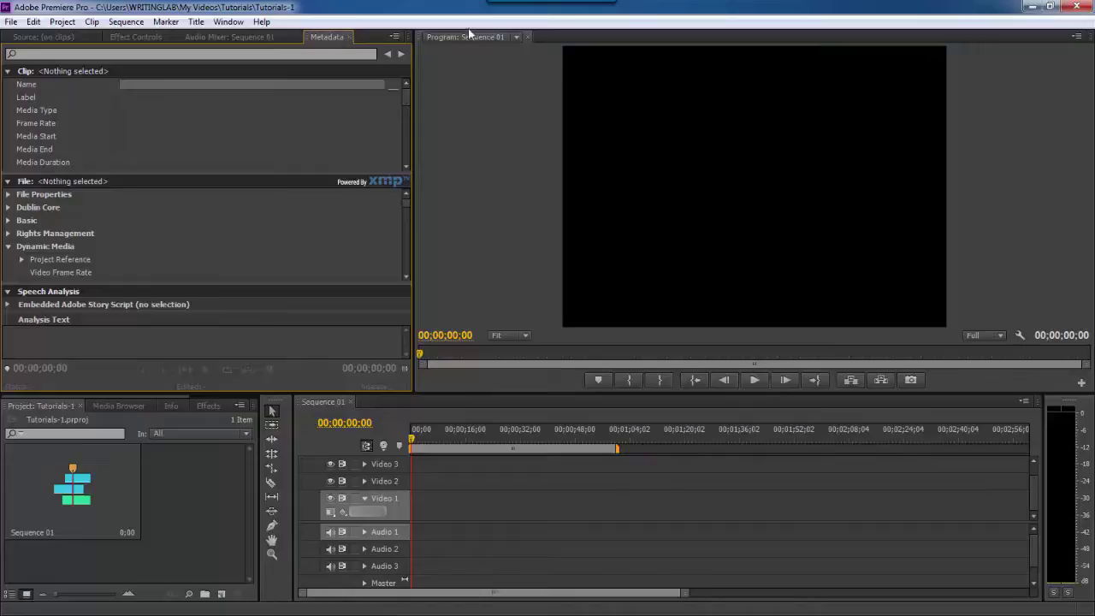
click(30, 38)
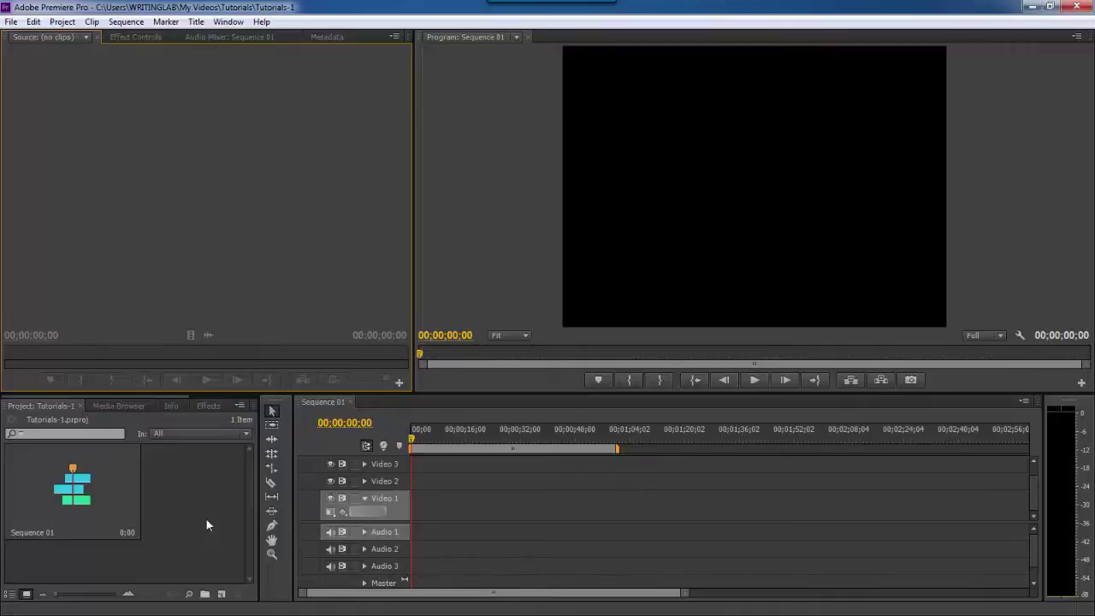
Browse the C: drive and its Dell folder in the Media Browser, and collapse the folder tree again
click(137, 405)
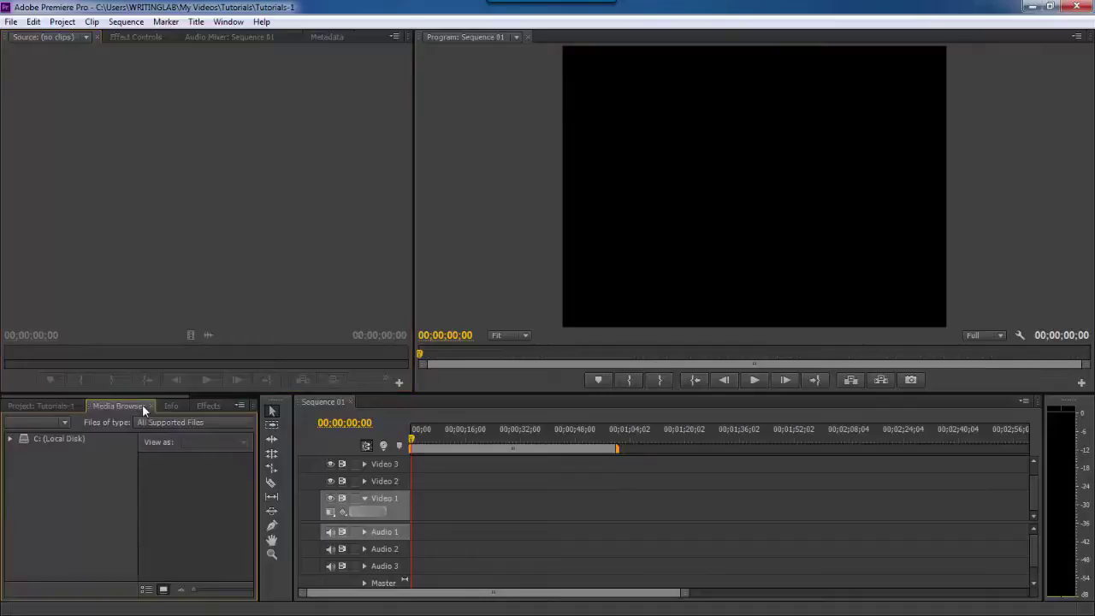
click(10, 438)
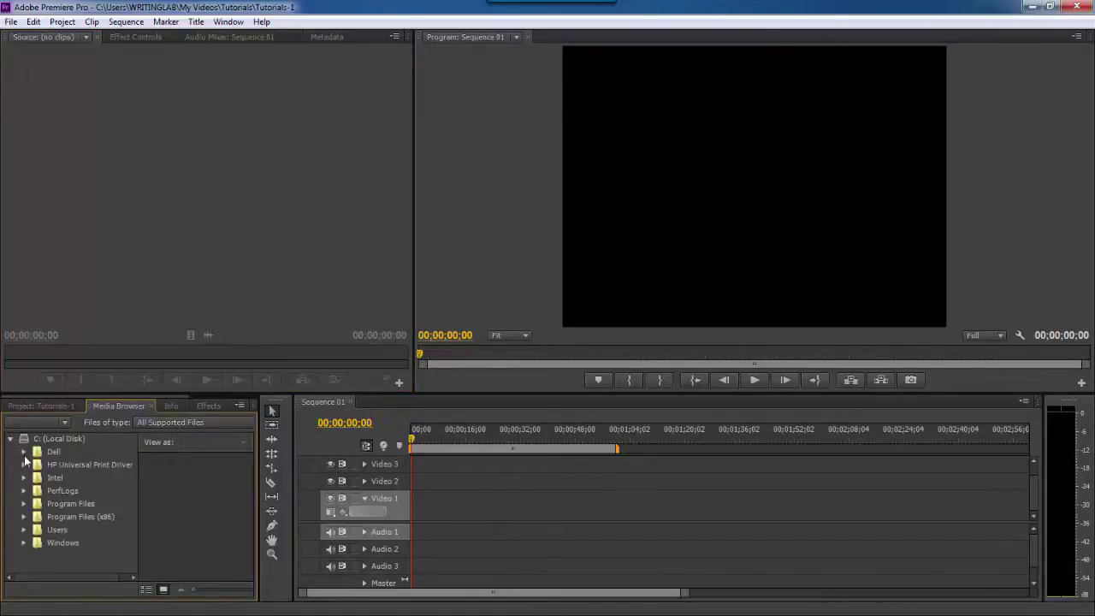
click(24, 451)
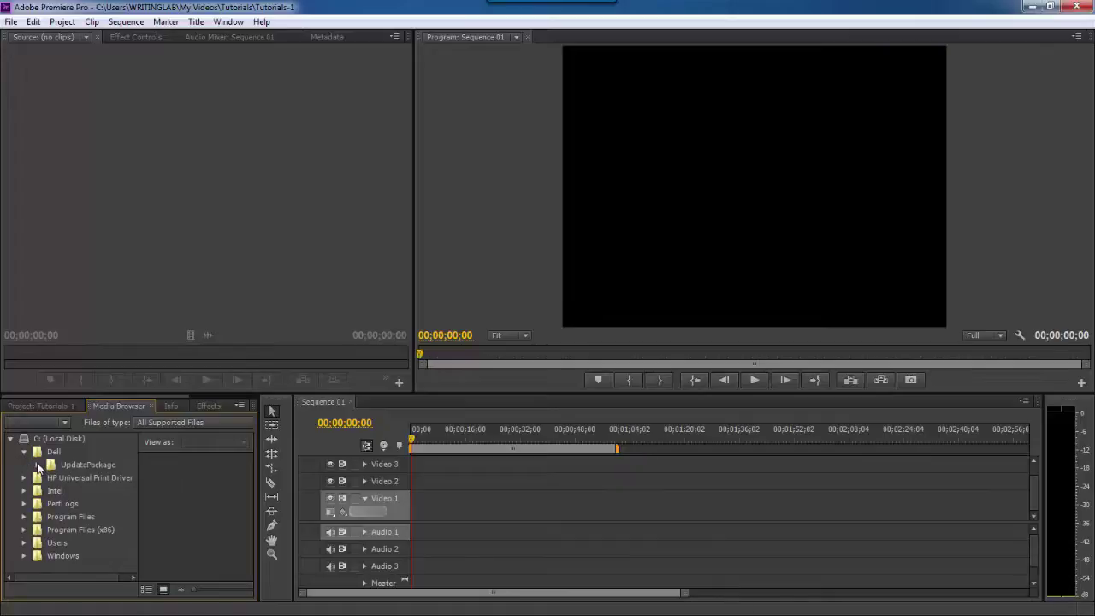
click(38, 465)
click(38, 464)
click(24, 452)
click(11, 439)
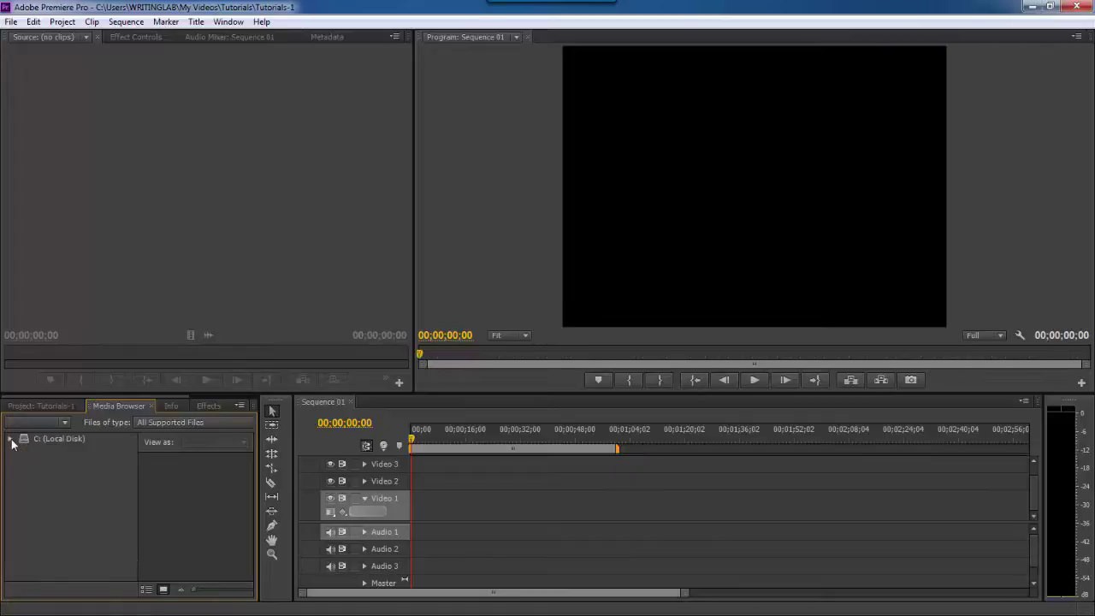
Examine which file types the Media Browser can filter by, keeping All Supported Files, and view the Info details
click(152, 421)
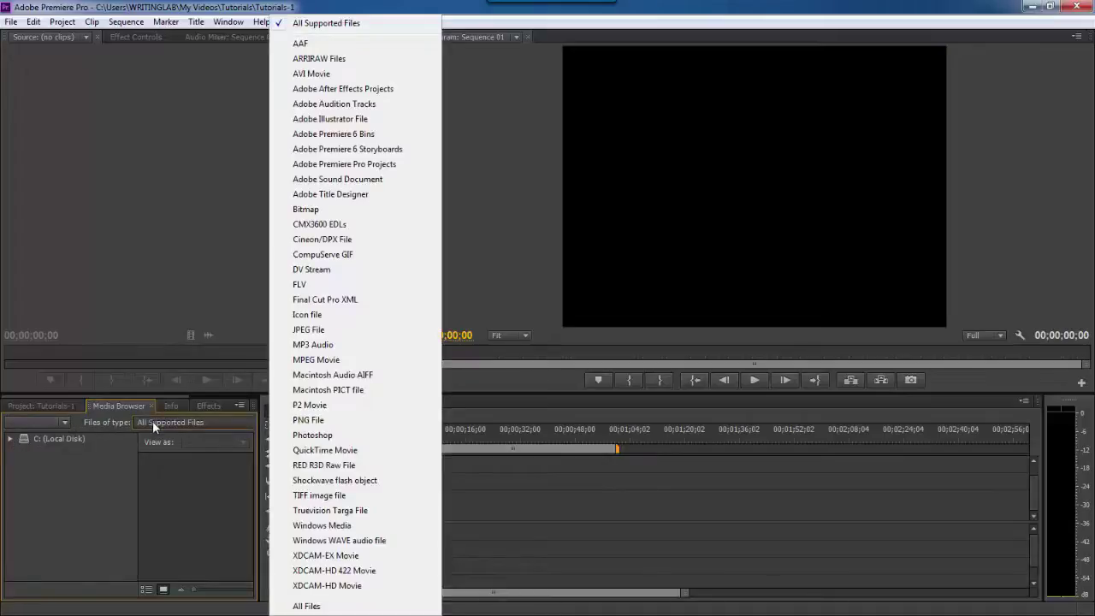
click(152, 420)
click(152, 421)
click(354, 75)
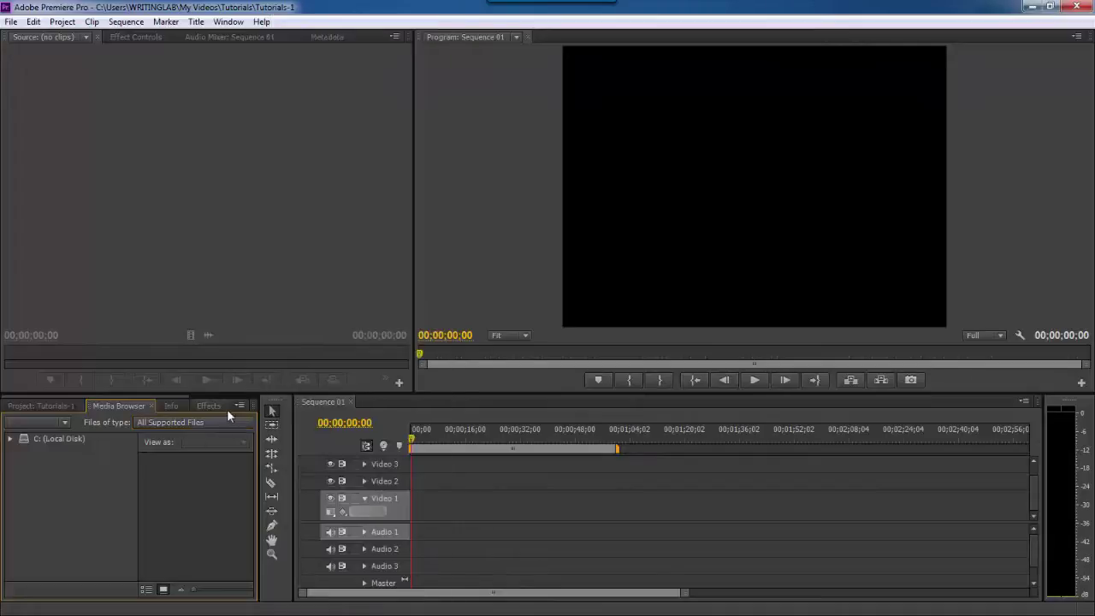
click(183, 407)
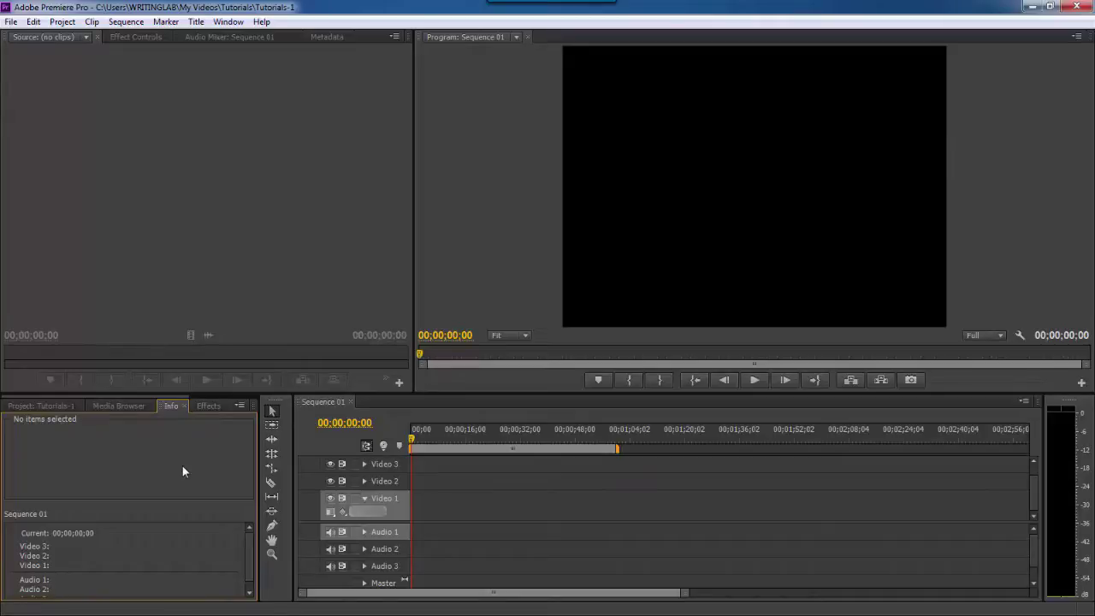
Examine the Presets, Audio Effects and Audio Transitions categories among the effects, collapsing each one again
click(209, 405)
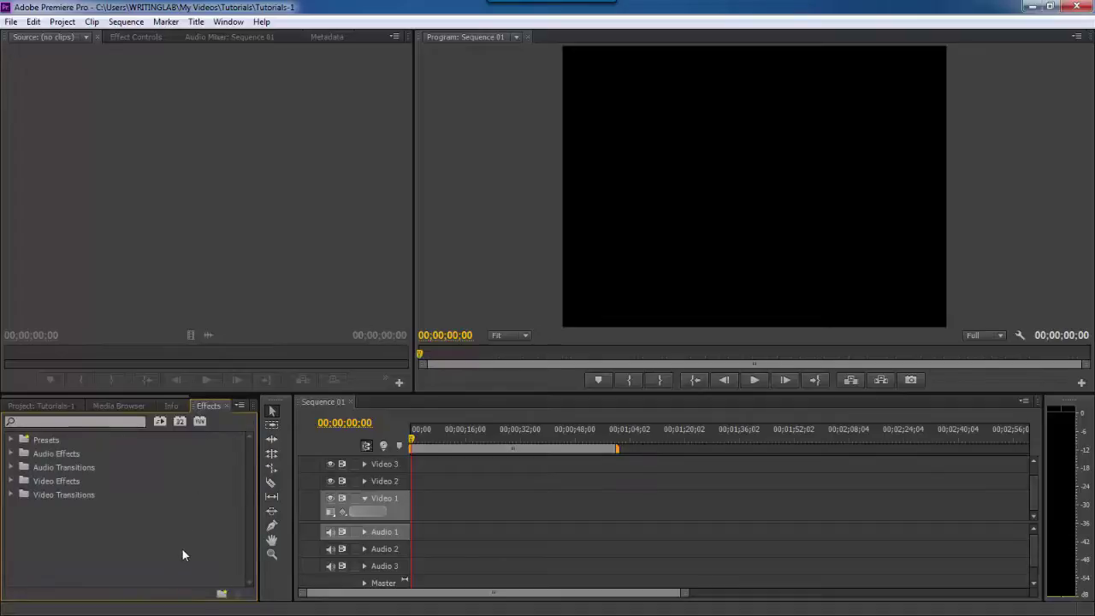
click(11, 440)
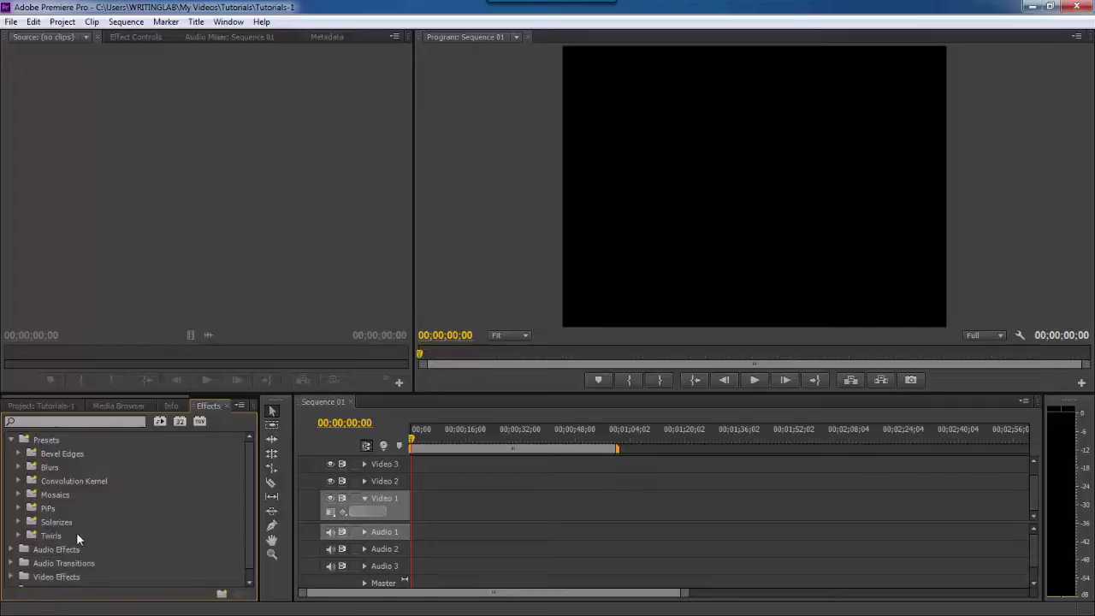
click(12, 439)
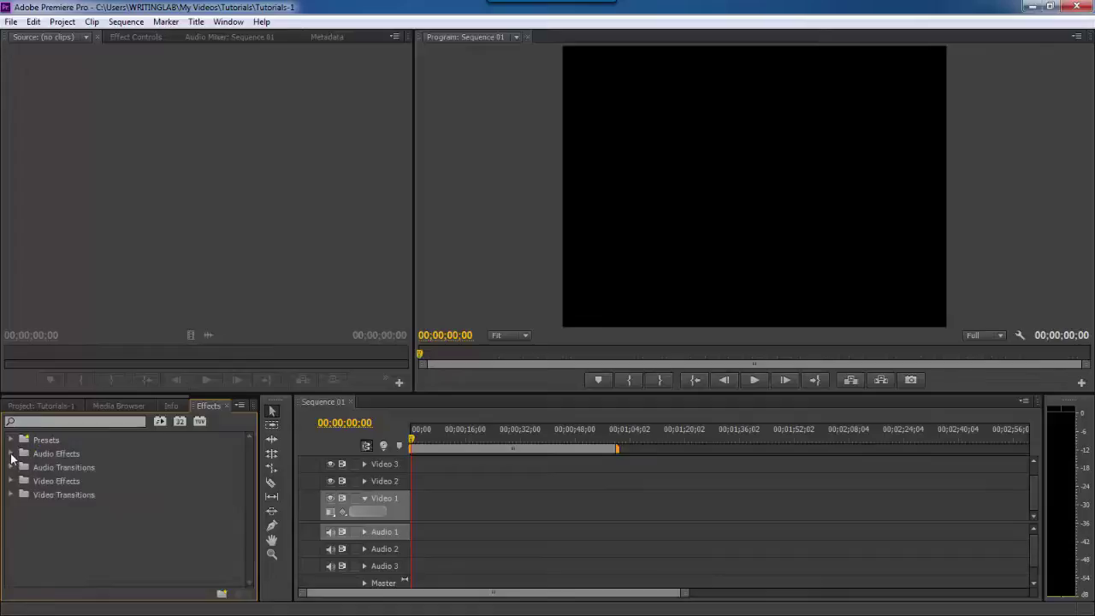
click(11, 453)
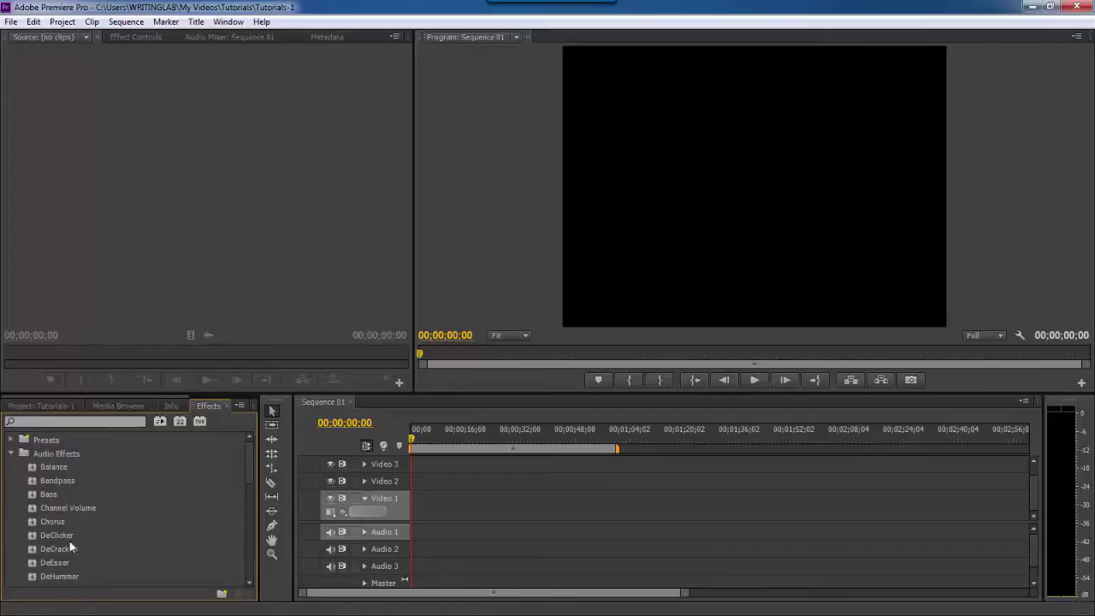
click(11, 455)
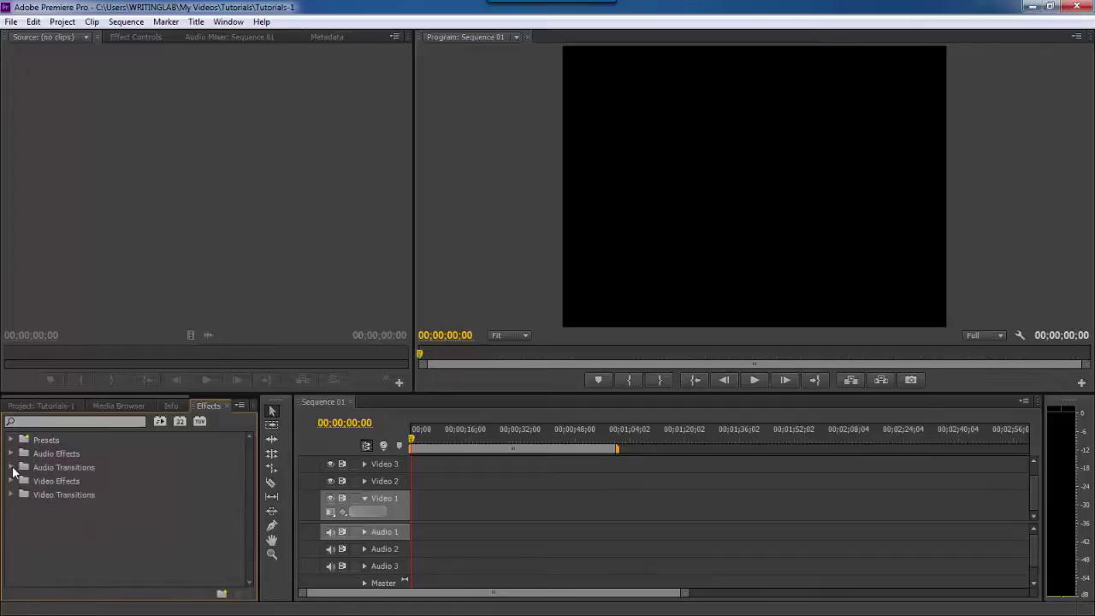
click(11, 467)
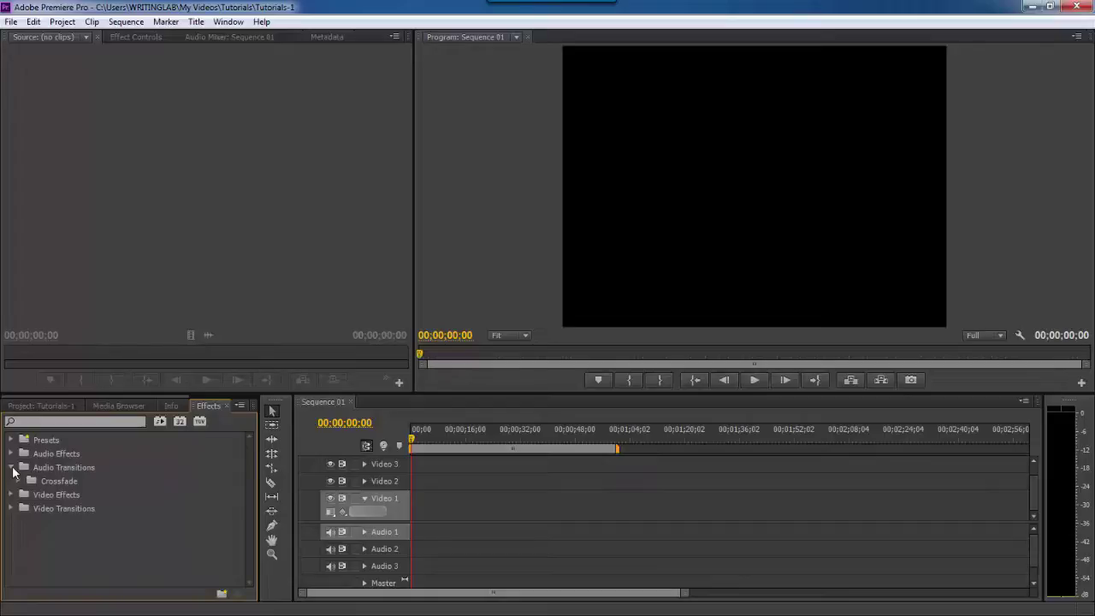
click(12, 467)
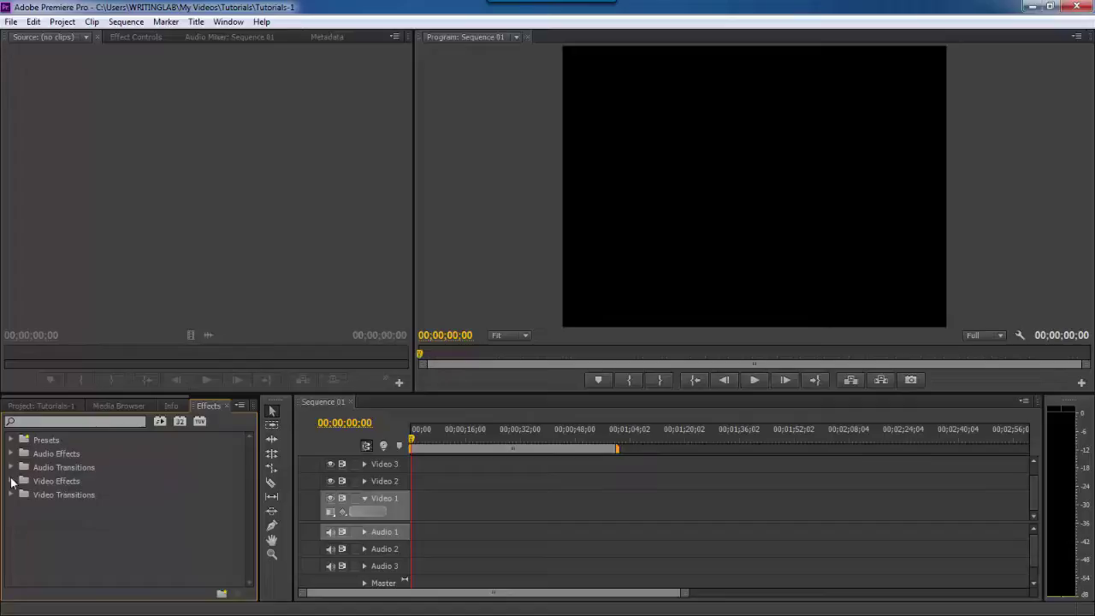
Examine the Video Effects and Video Transitions categories, and return to the project's contents
click(12, 482)
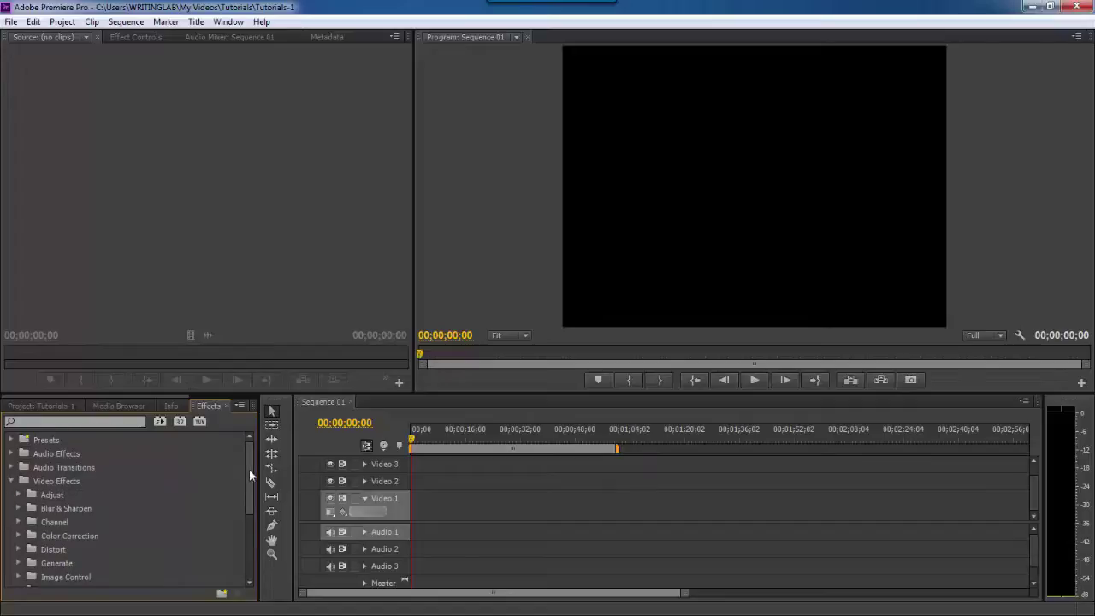
drag(249, 469, 242, 520)
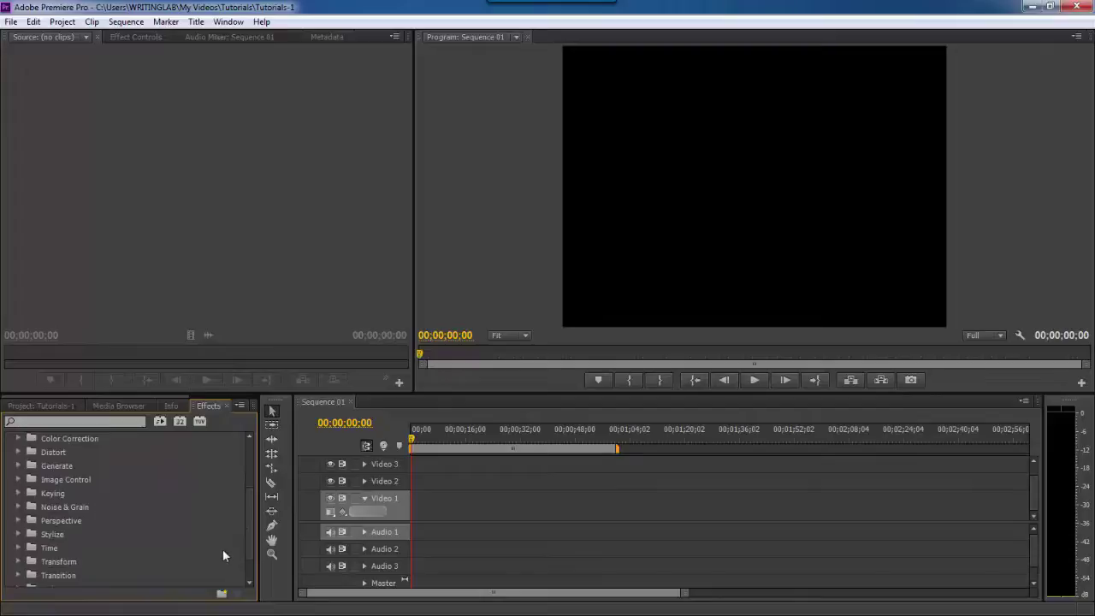
drag(247, 546, 179, 500)
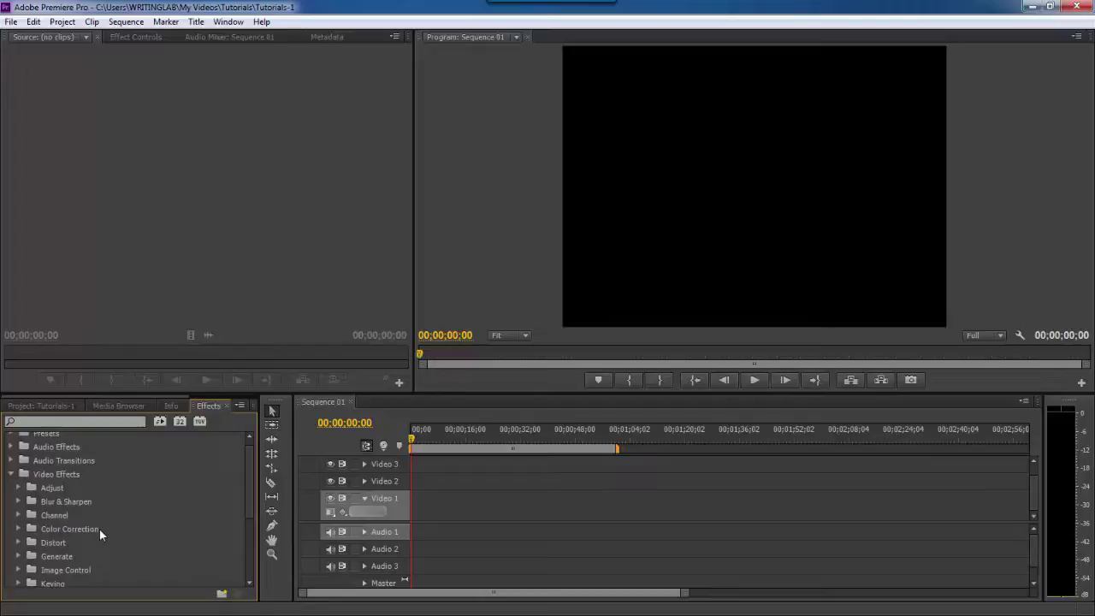
click(11, 474)
click(11, 495)
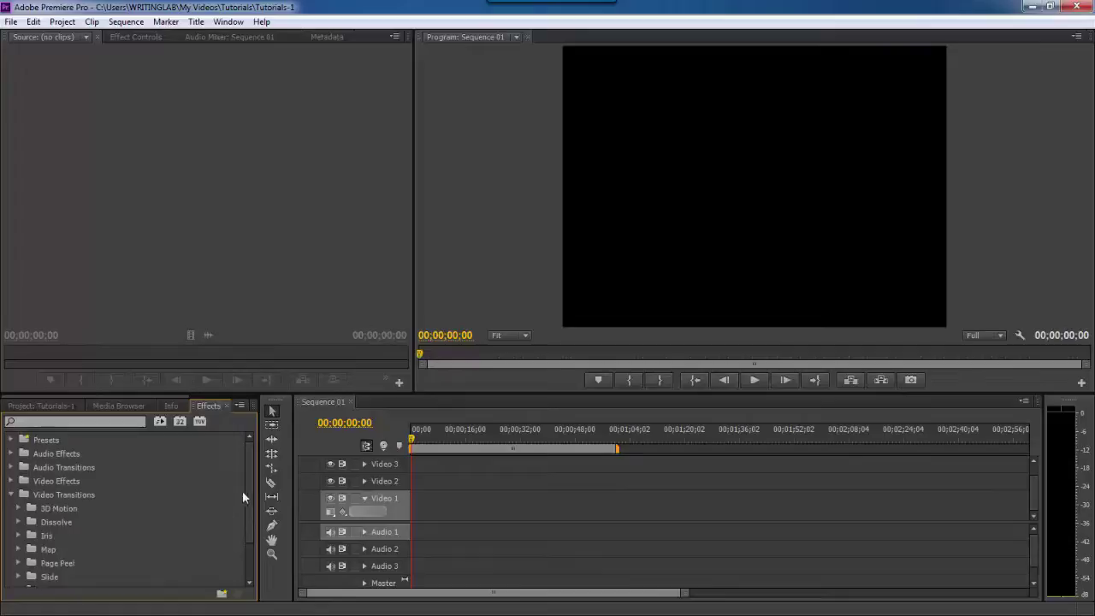
scroll(242, 490, down, 4)
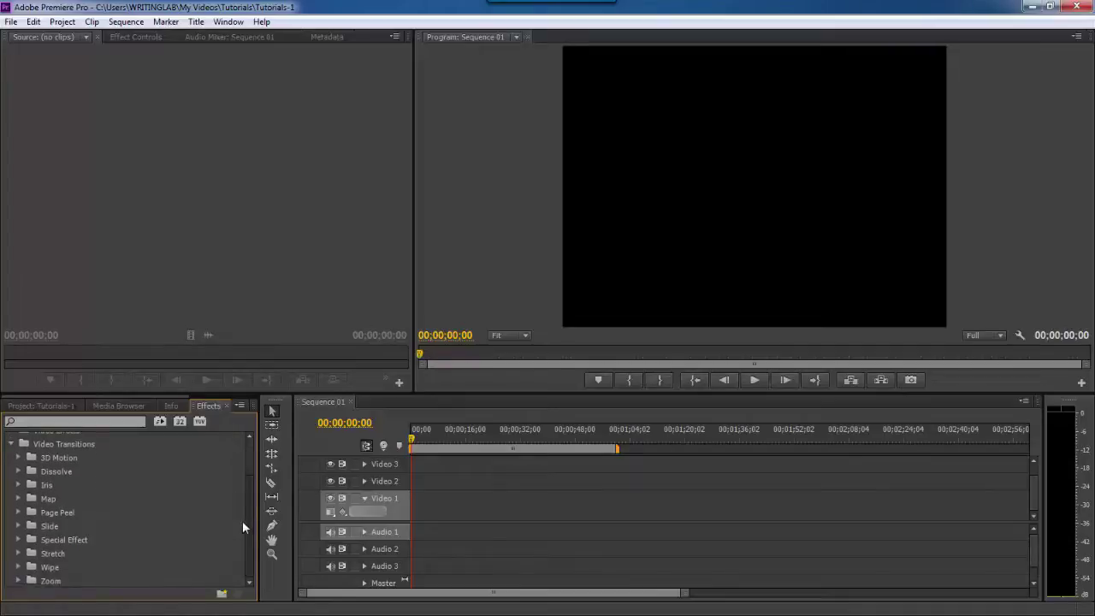
key(shift+1)
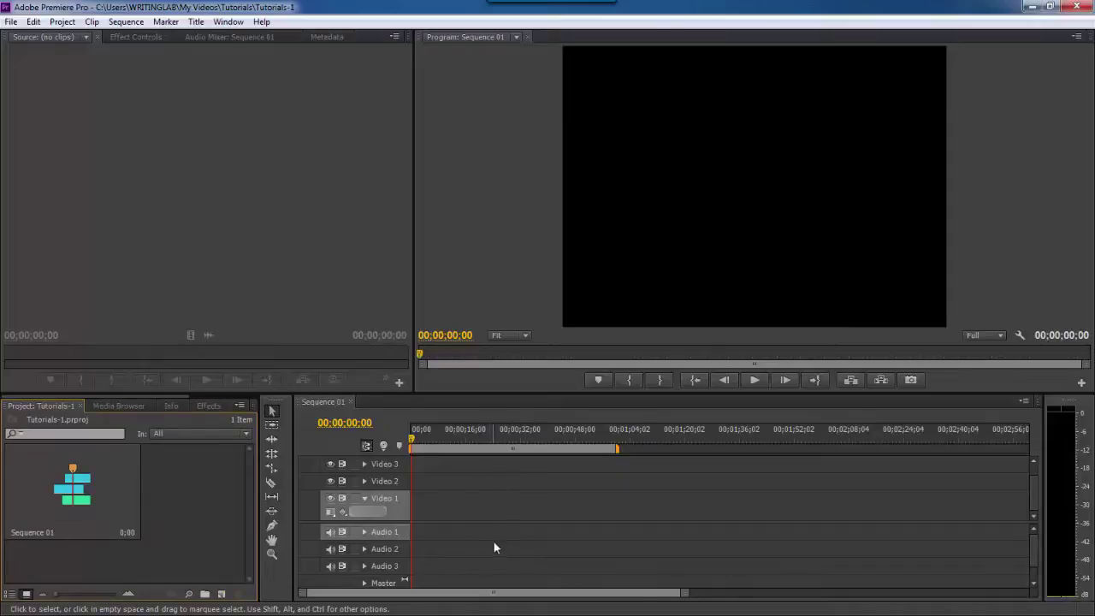
Delete all empty video tracks from Sequence 01
right_click(392, 464)
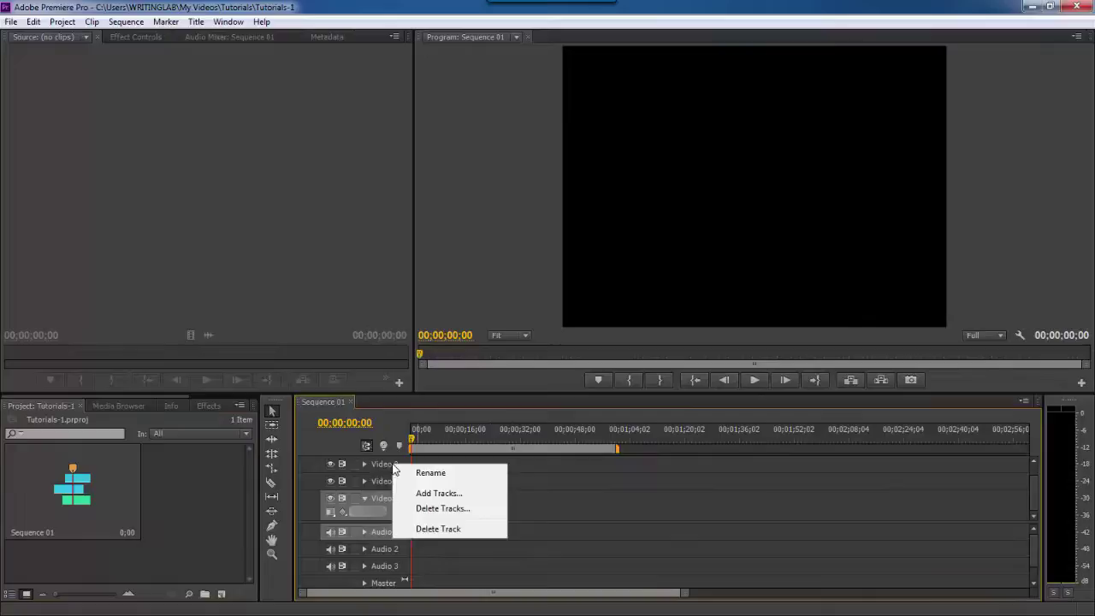
click(425, 509)
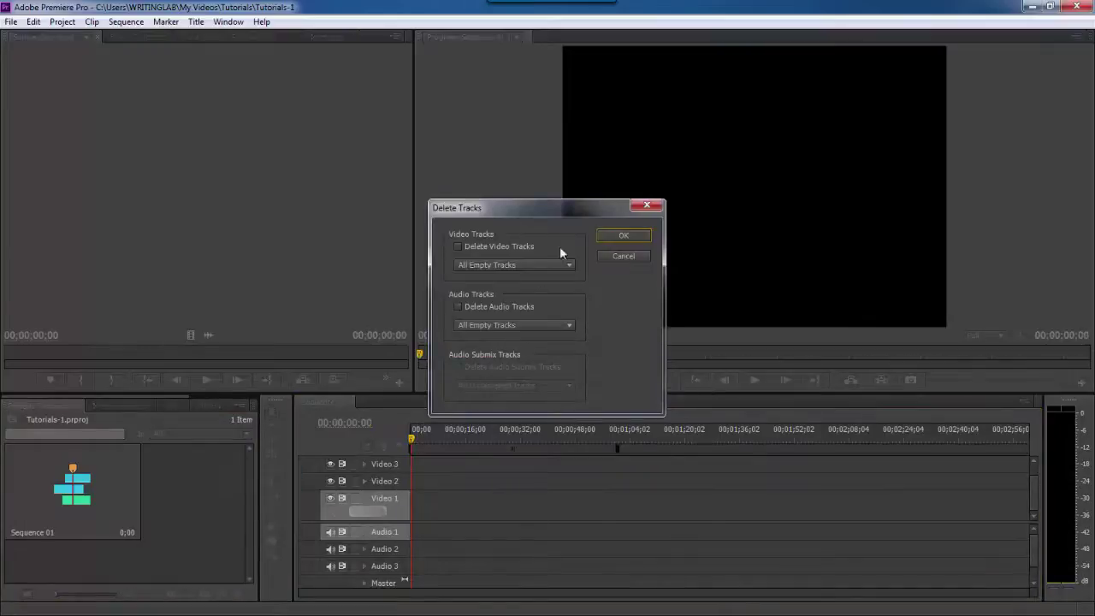
click(498, 246)
click(546, 267)
click(549, 267)
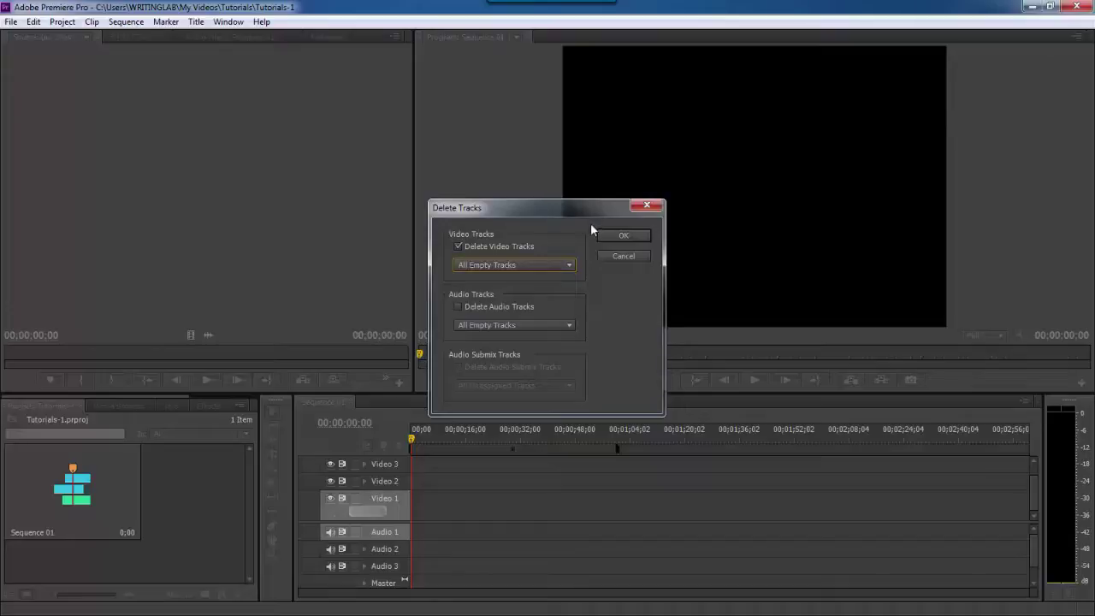
click(609, 241)
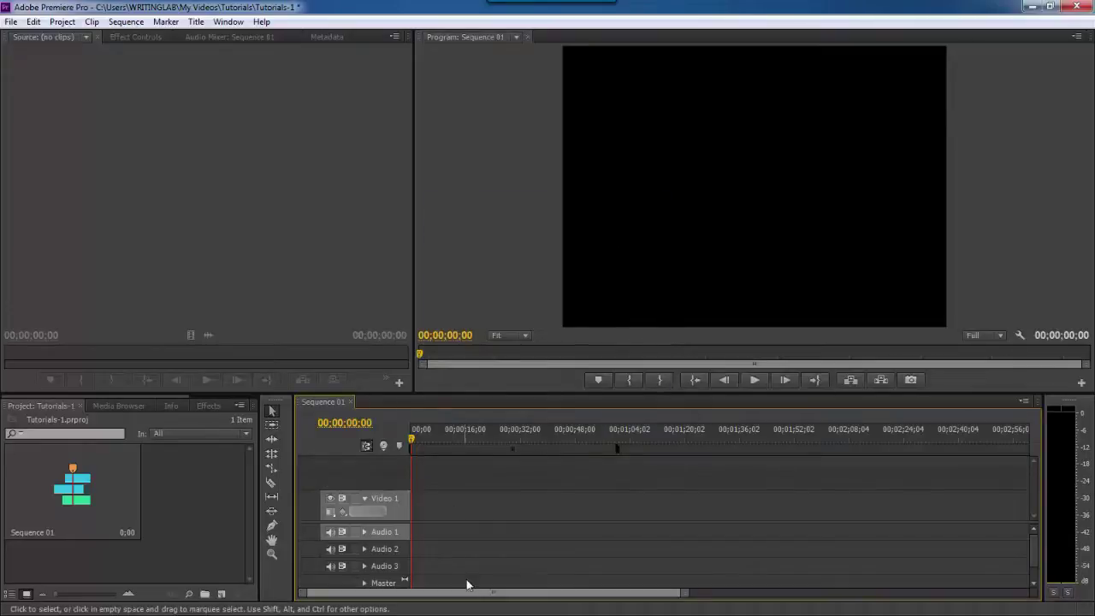
Delete all empty audio tracks from Sequence 01
right_click(384, 571)
click(417, 539)
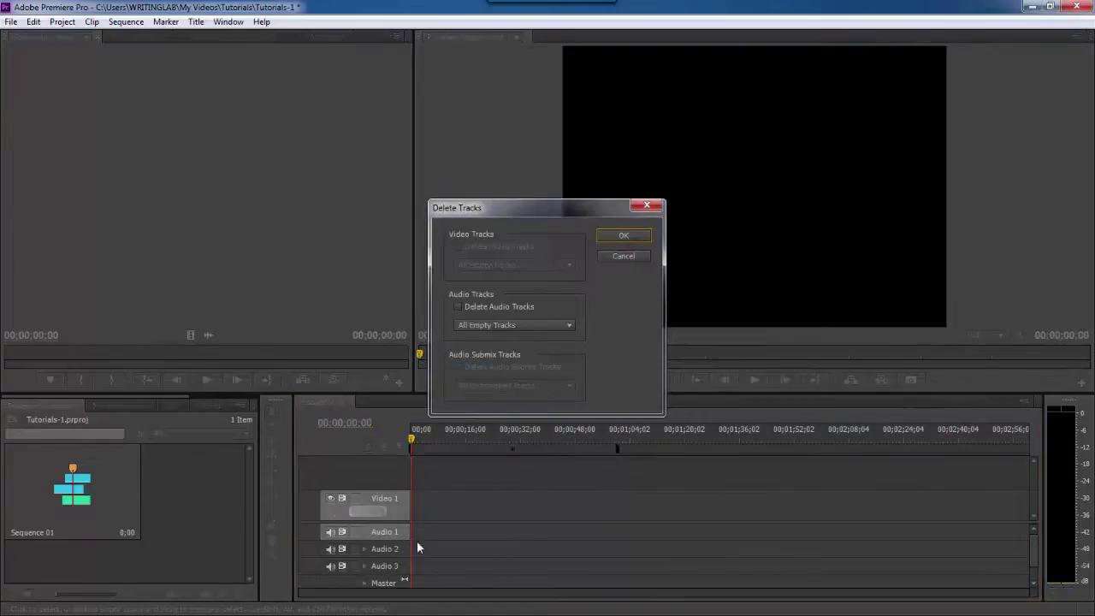
click(608, 235)
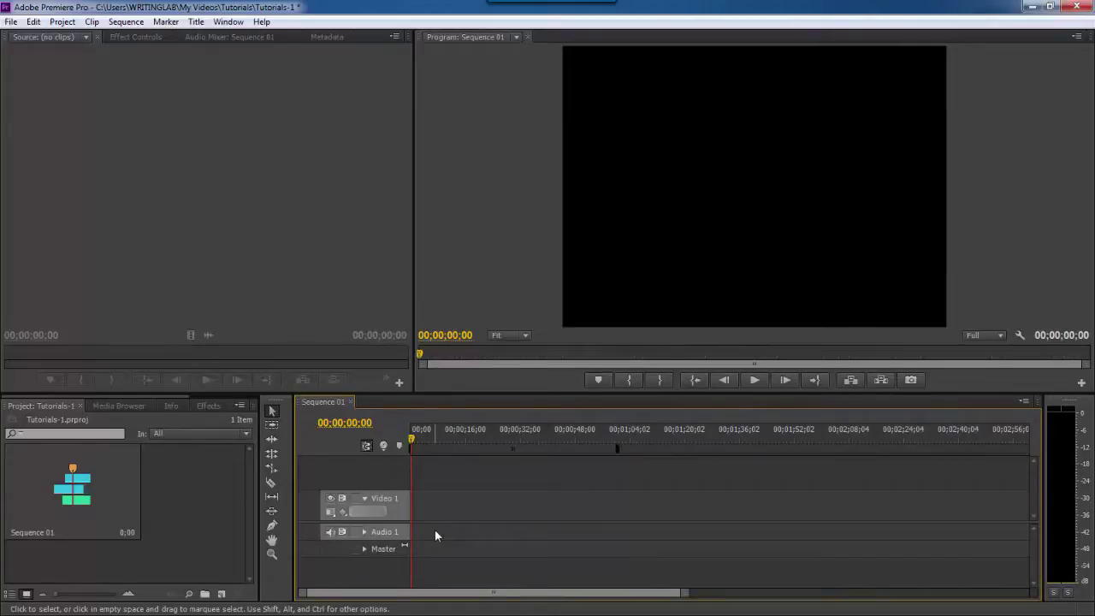
Untarget the Audio 1 and Video 1 tracks in the Sequence 01 timeline
click(331, 532)
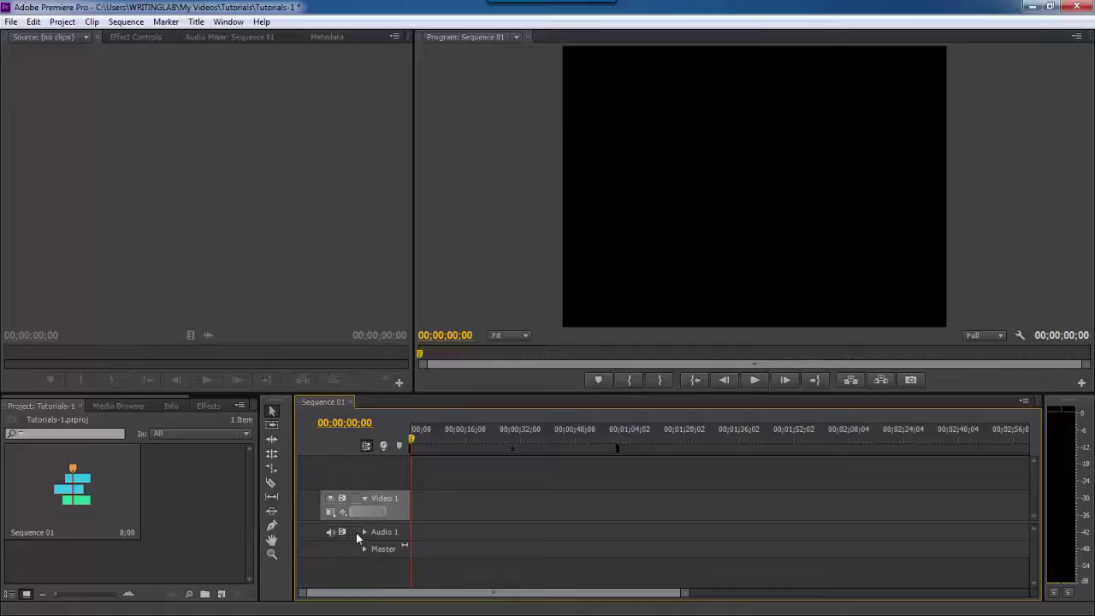
click(355, 499)
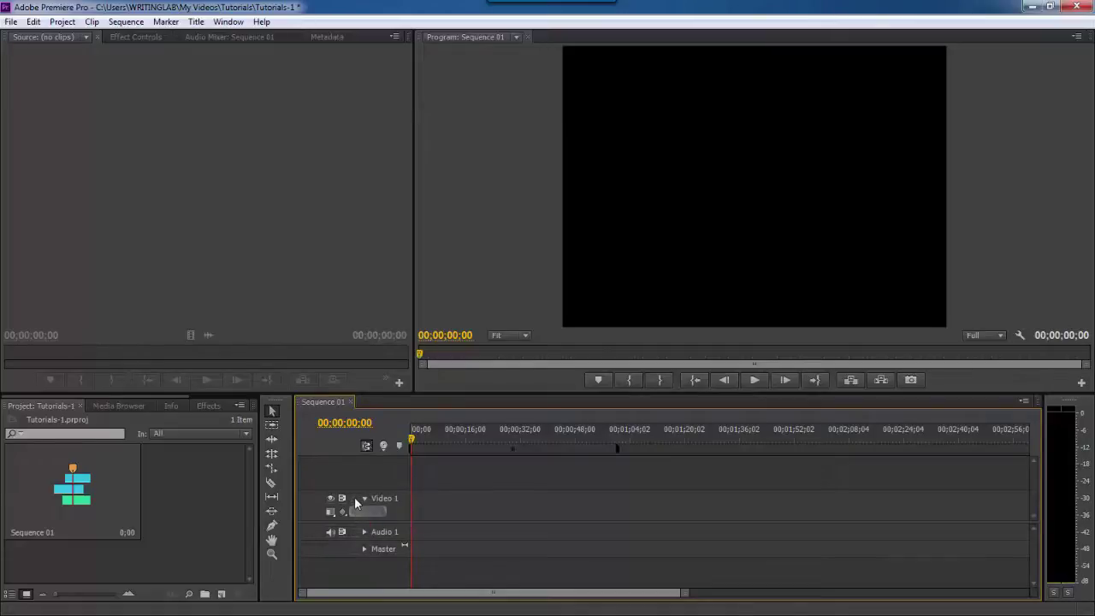
click(331, 499)
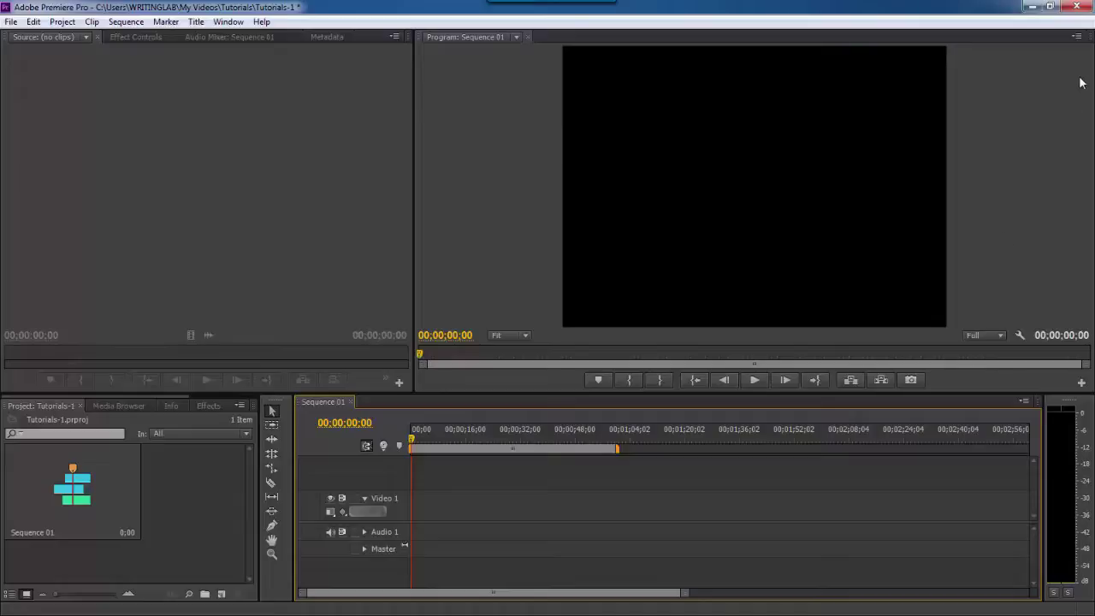
Close Premiere Pro and move its shortcut closer to the middle of the desktop
click(1077, 7)
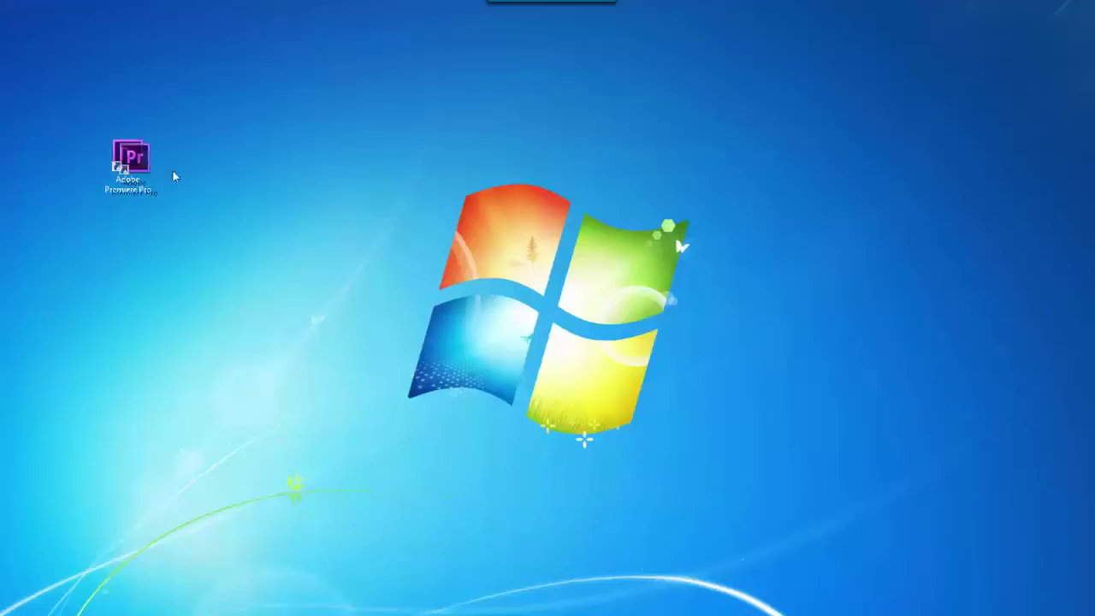
drag(133, 156, 210, 257)
click(261, 300)
click(365, 199)
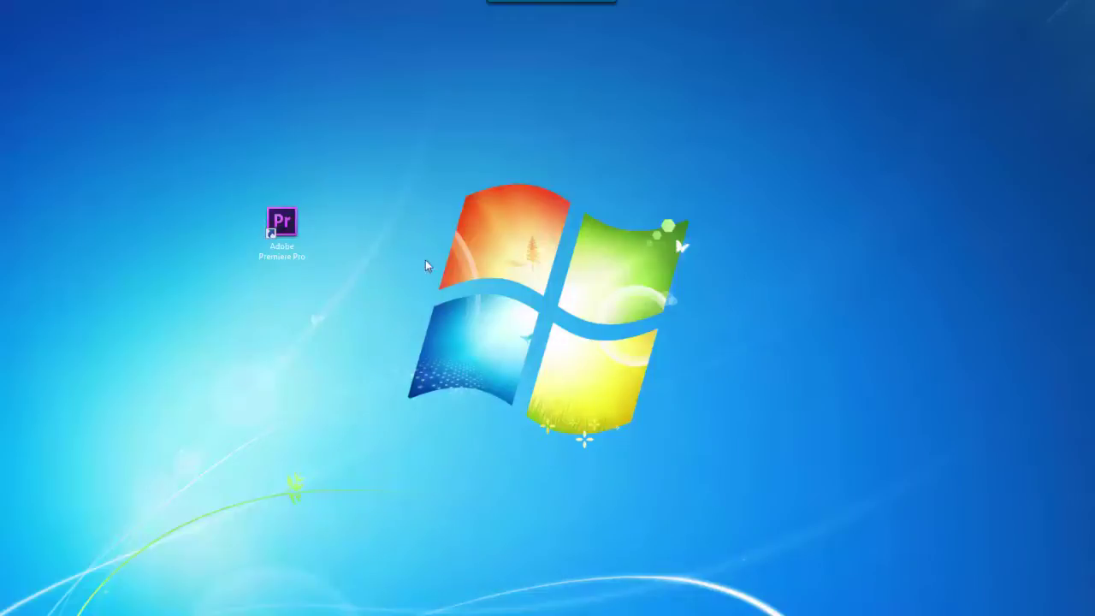
Launch Adobe Premiere Pro from the desktop and start a new project
click(285, 221)
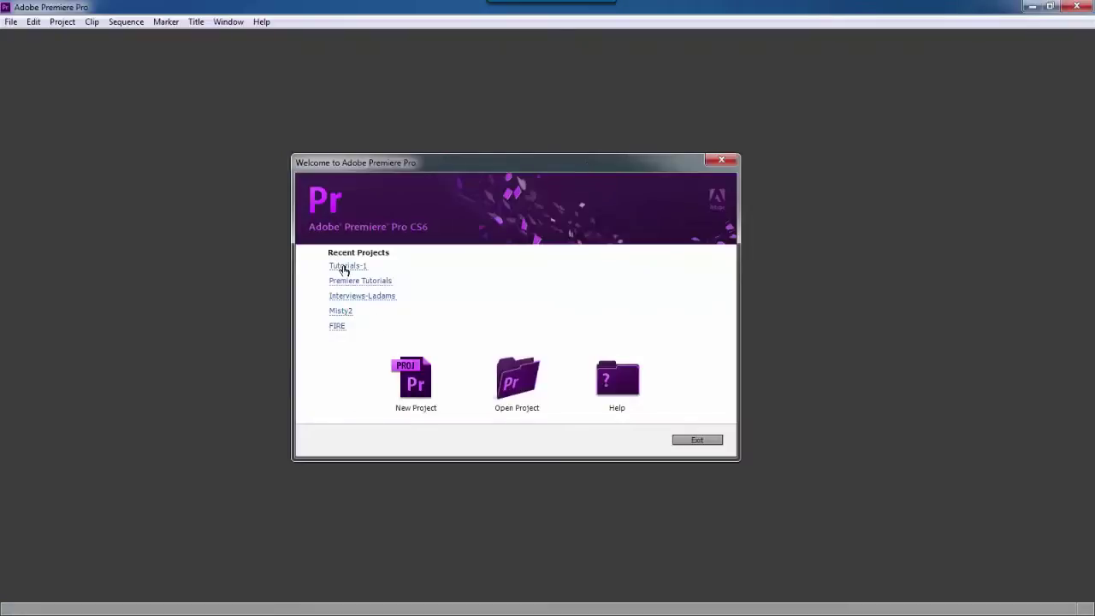
click(416, 380)
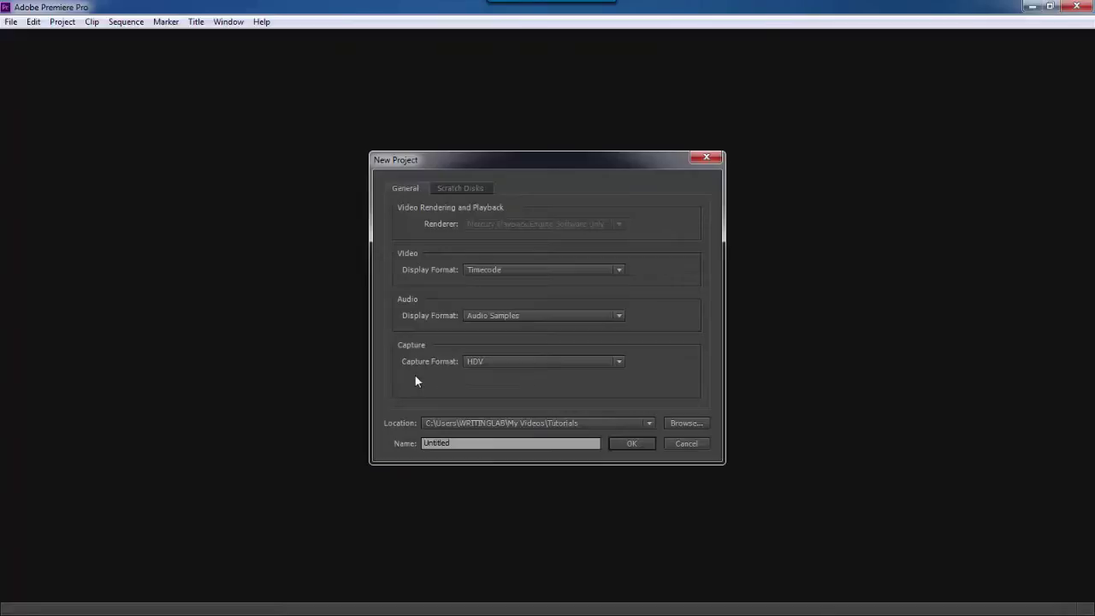
Examine the video display, audio display and capture format options and the scratch disk settings for the new project
click(481, 270)
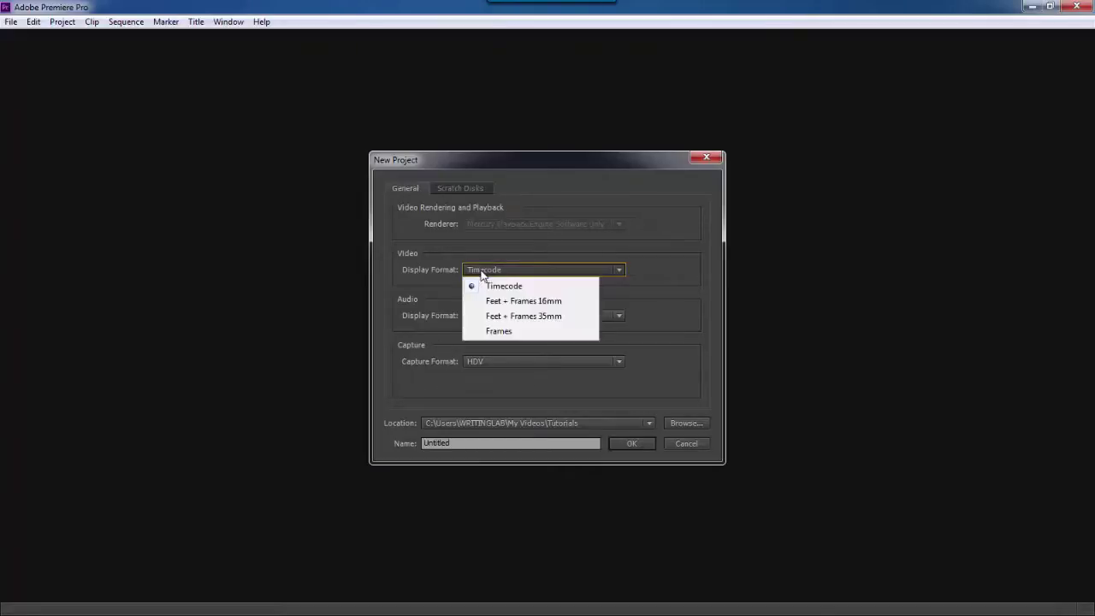
click(482, 274)
click(487, 313)
click(498, 327)
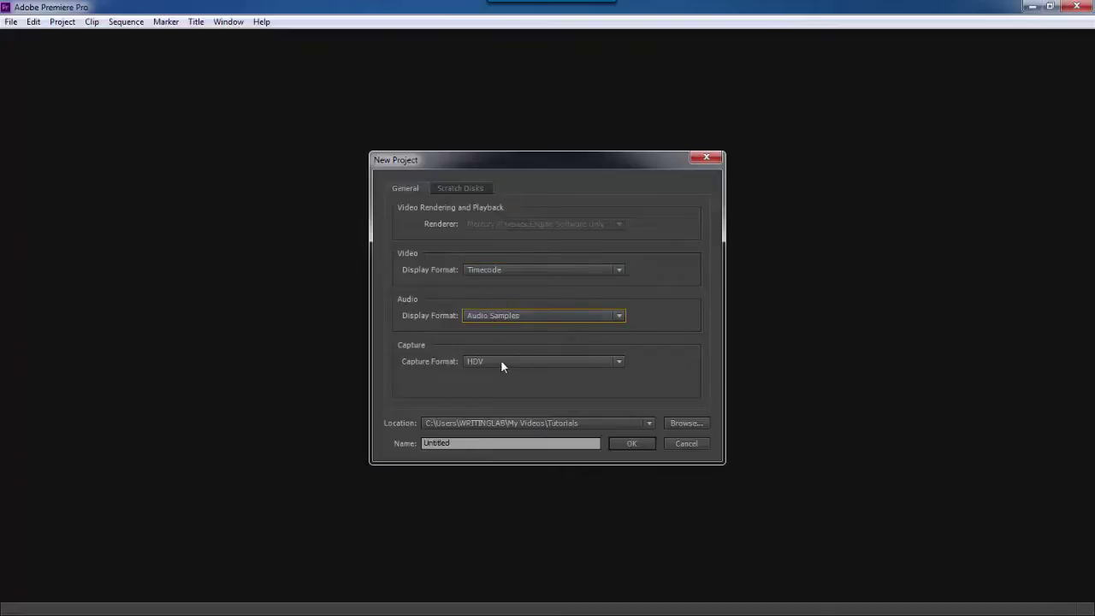
click(499, 363)
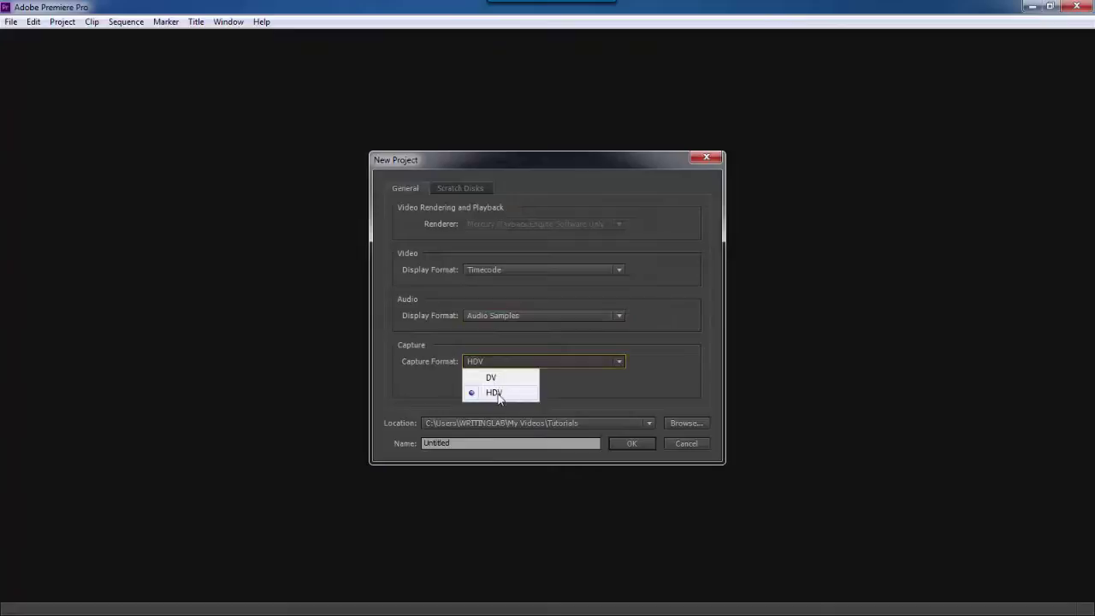
click(579, 397)
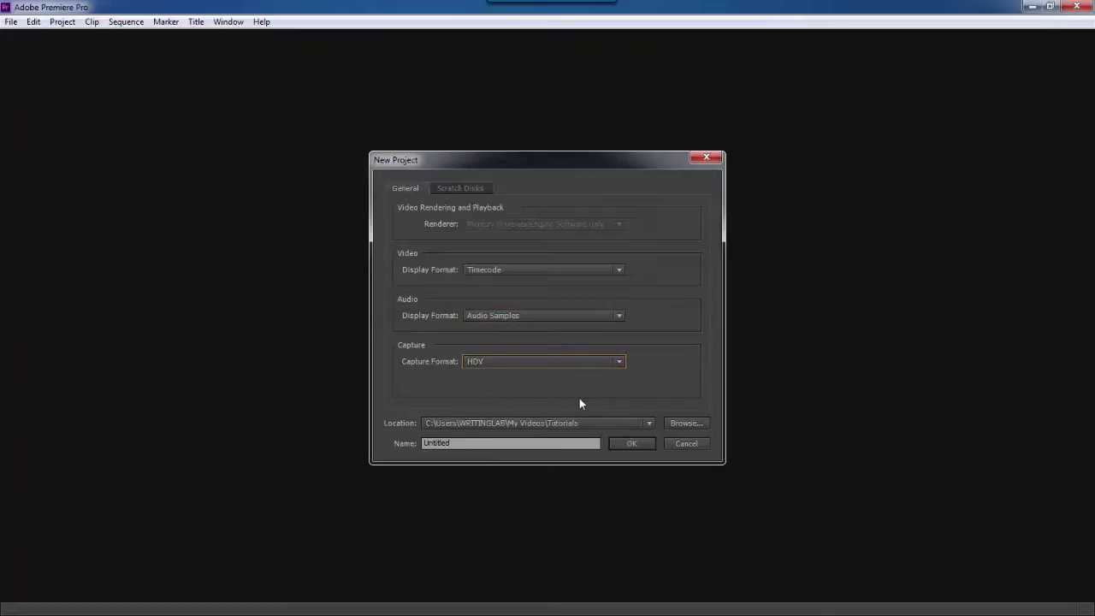
click(450, 191)
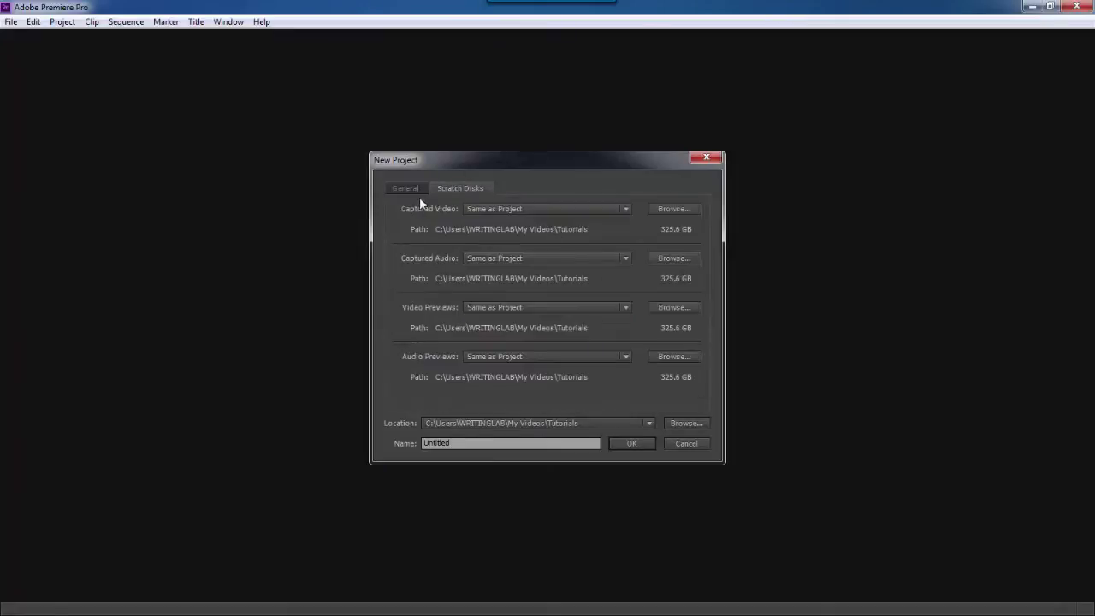
click(417, 186)
Keep the Tutorials folder as the project location, name the project "Premiere Pro-Tutorial Open" and create it
click(621, 422)
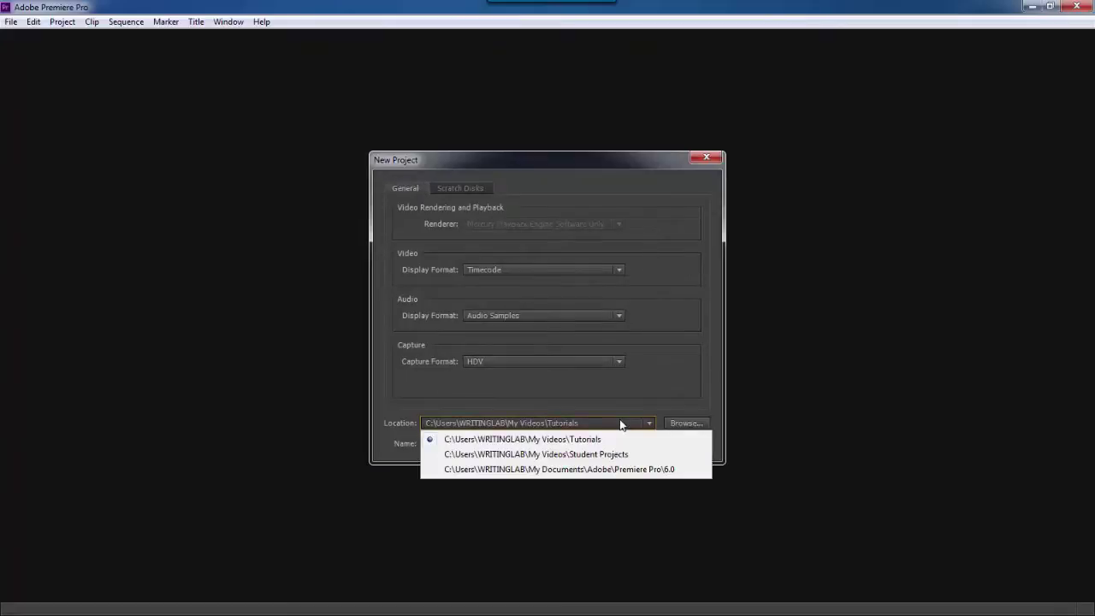
click(650, 376)
drag(583, 443, 390, 450)
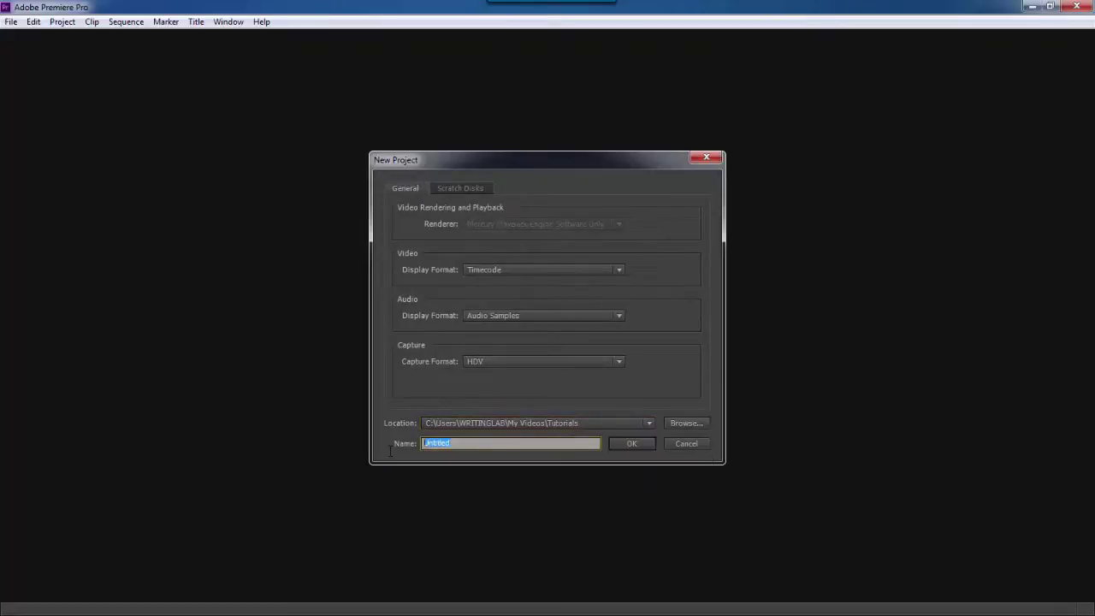
key(BackSpace)
text(Premiere Pro-Tutorial Open)
click(649, 444)
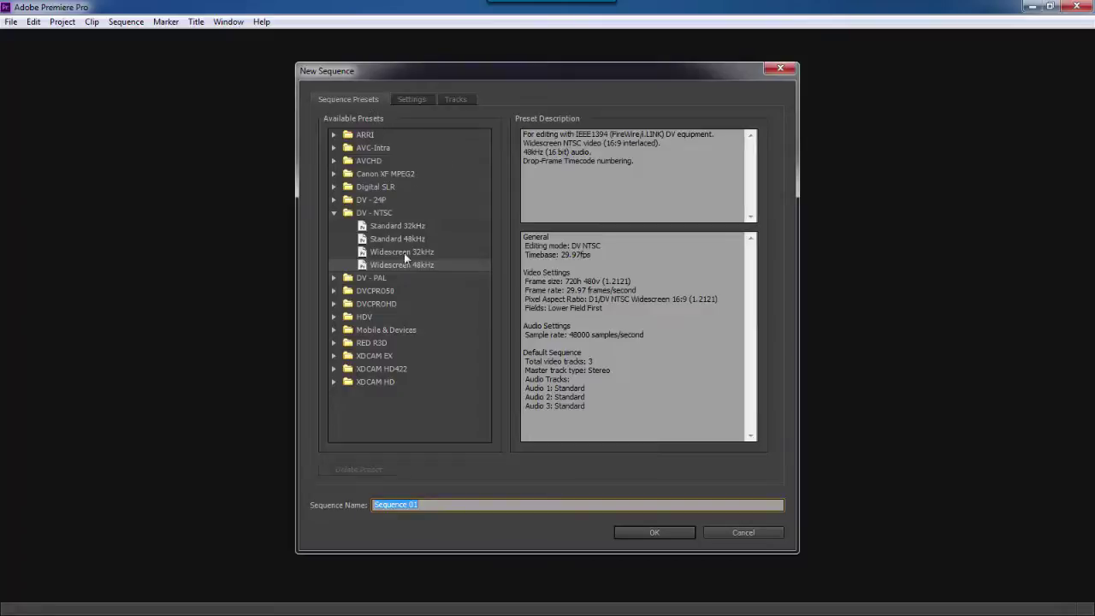
Set the new sequence's editing mode to HDV 1080p
click(411, 101)
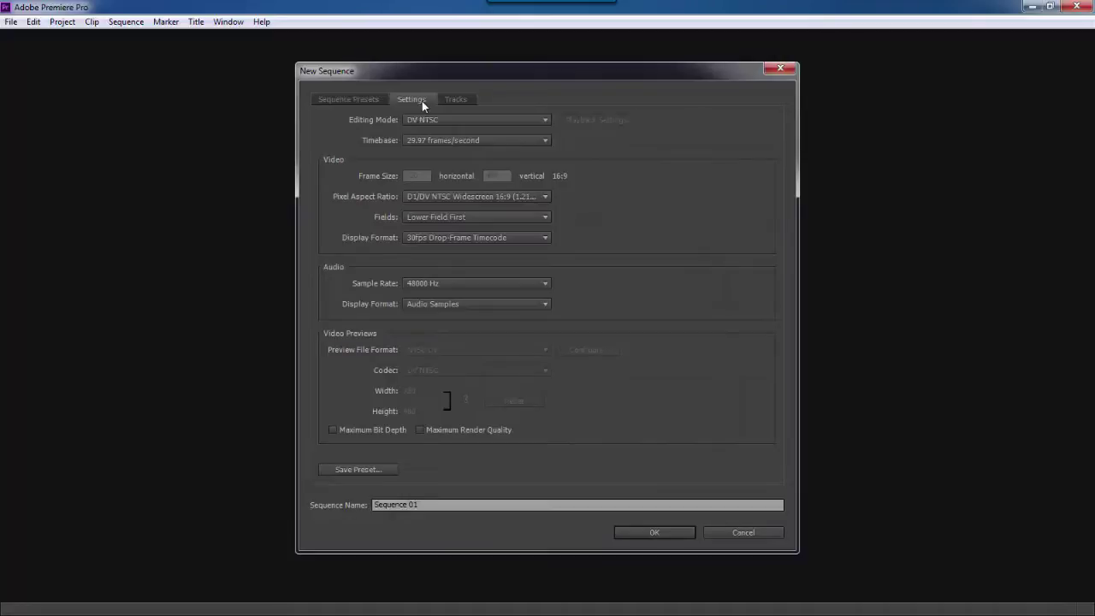
click(430, 119)
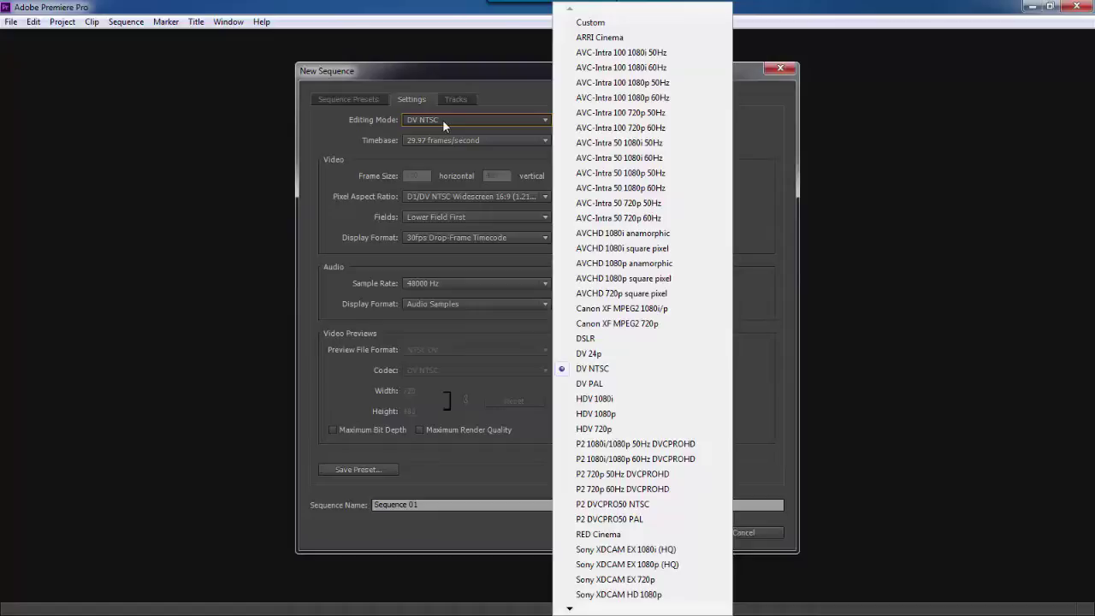
click(573, 416)
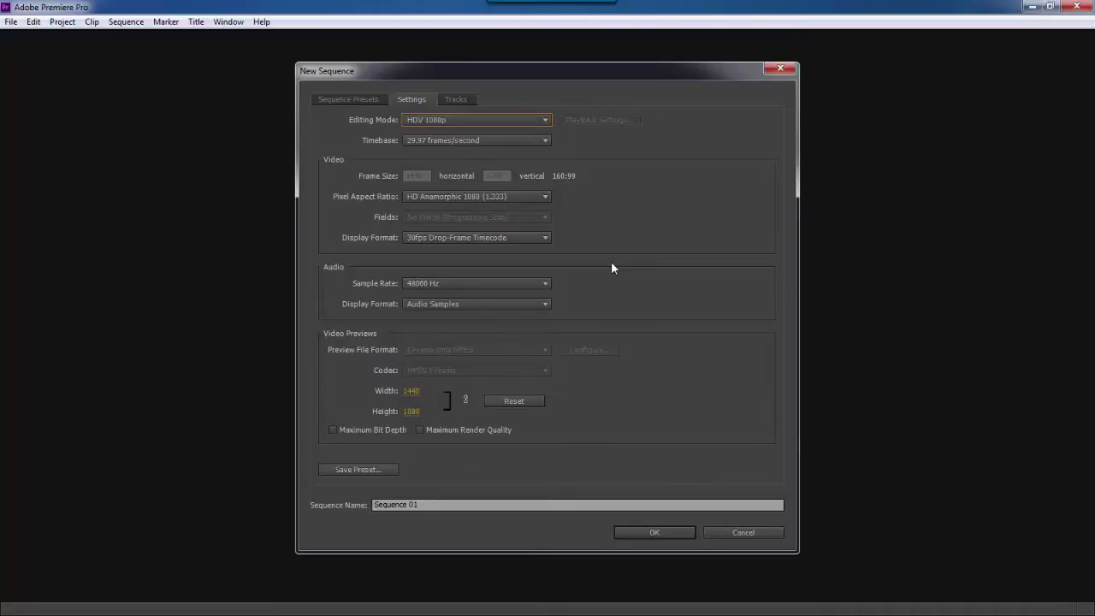
Review the track setup and create Sequence 01 from the DV - NTSC Widescreen 48kHz preset
click(462, 101)
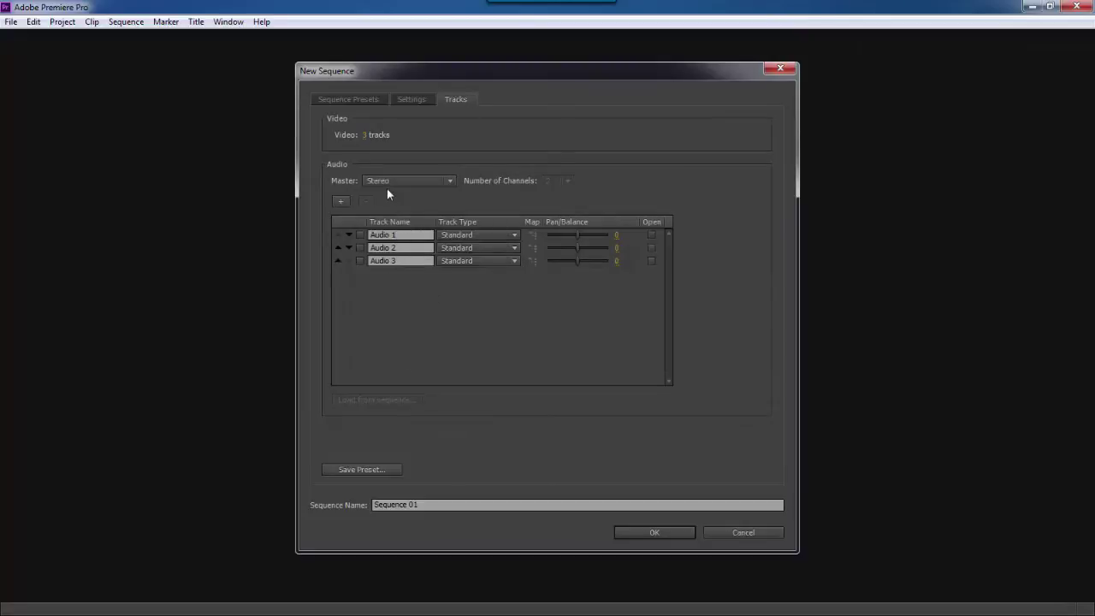
click(369, 99)
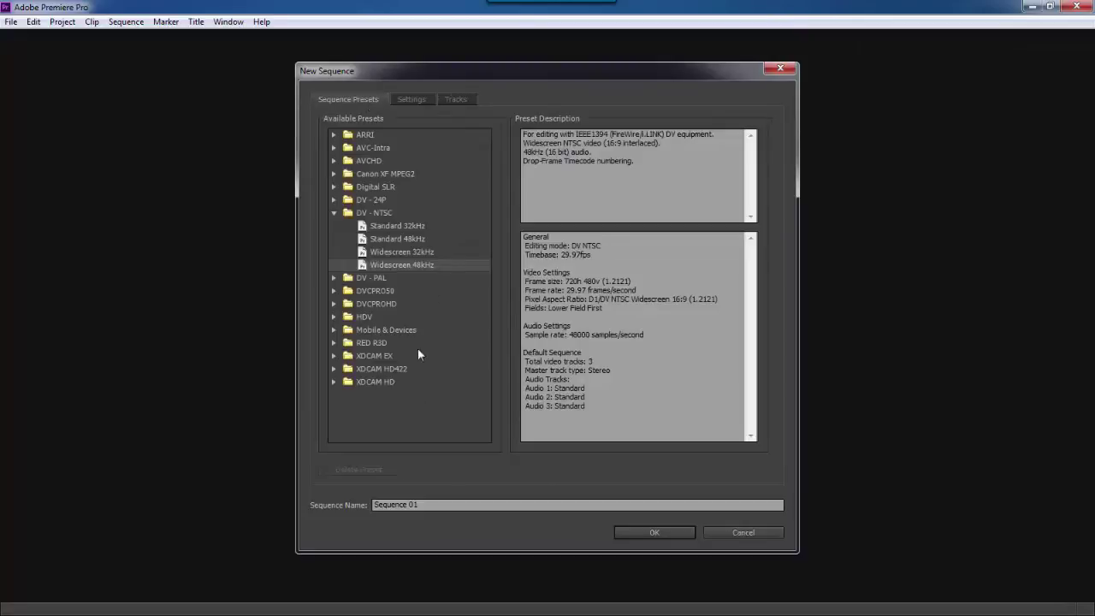
click(441, 506)
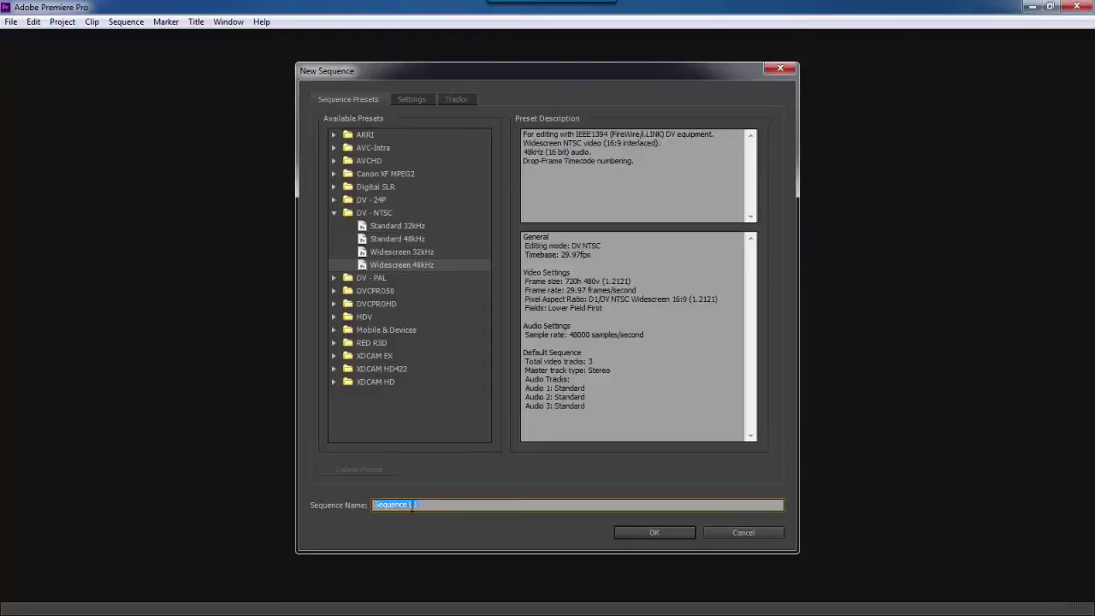
click(444, 511)
click(661, 530)
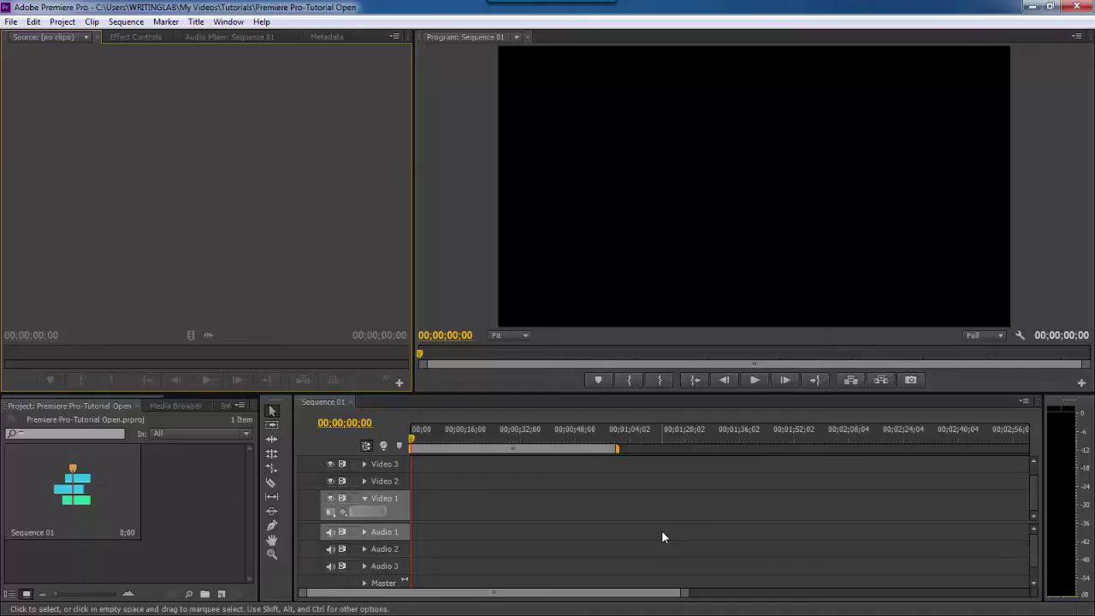